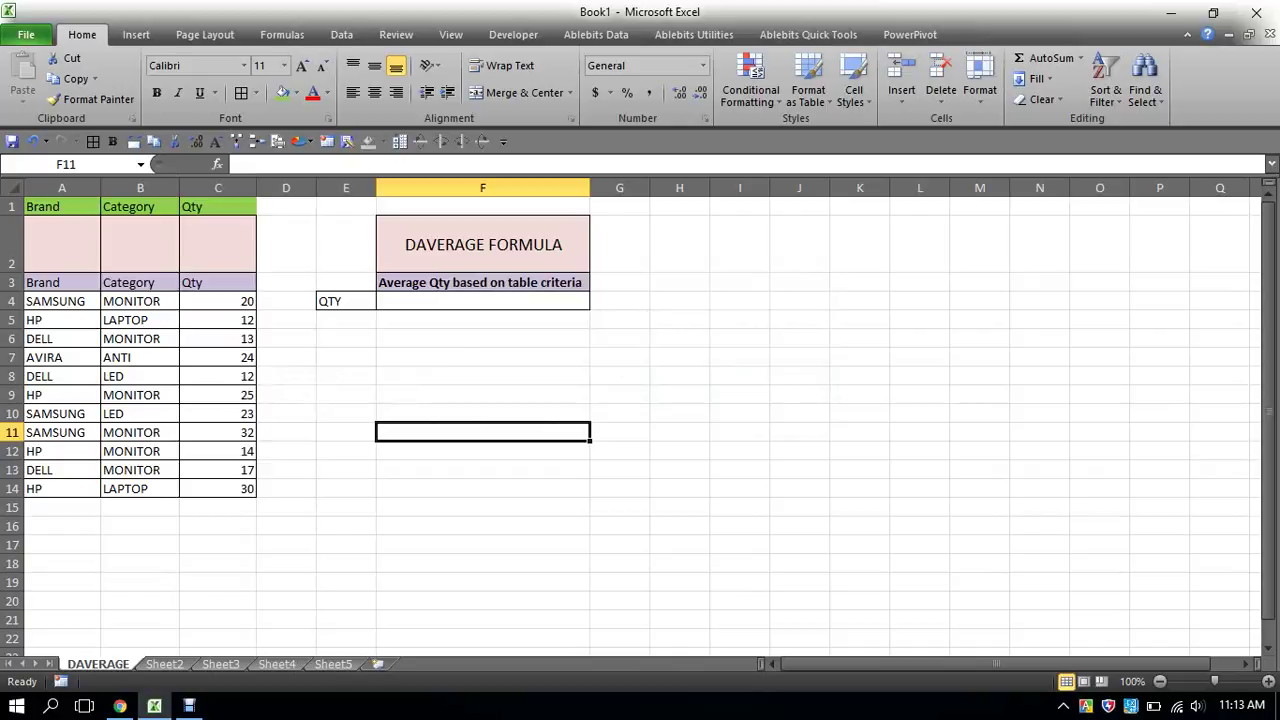
Change the DAVERAGE FORMULA title cell F2 from pink to a green fill
left_click(483, 244)
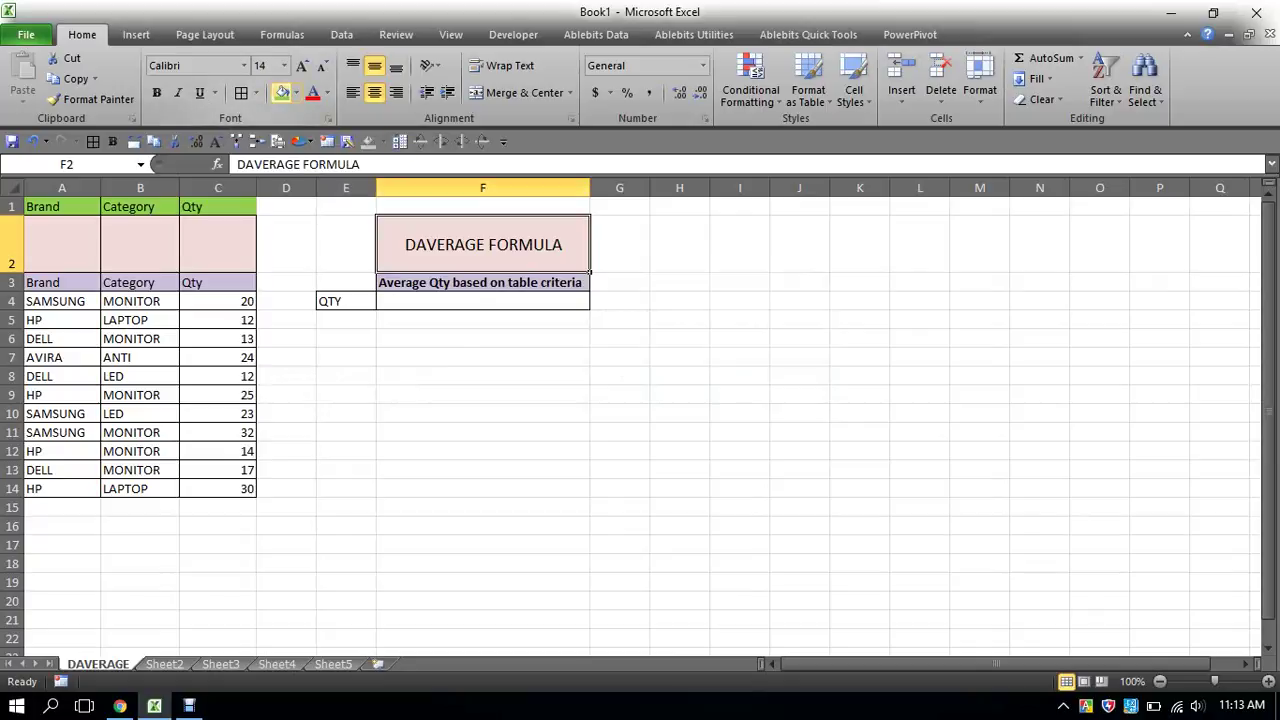
left_click(282, 93)
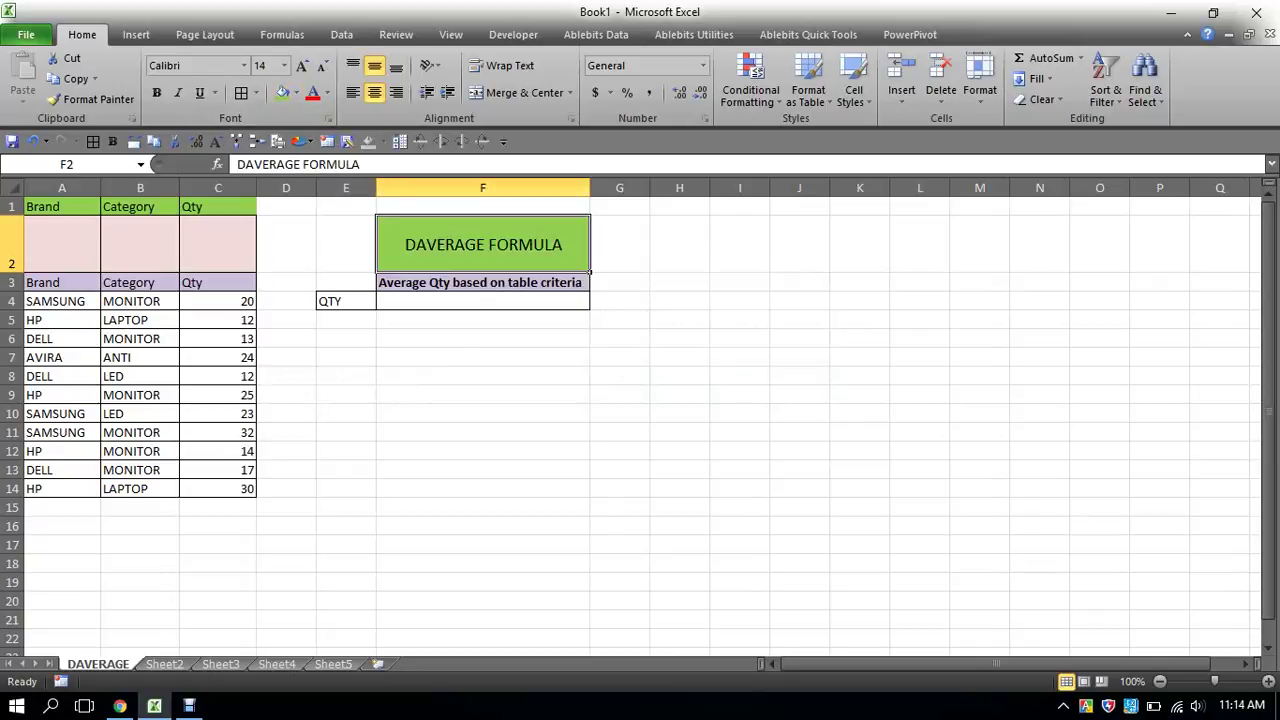
left_click(483, 357)
left_click(483, 244)
left_click(483, 338)
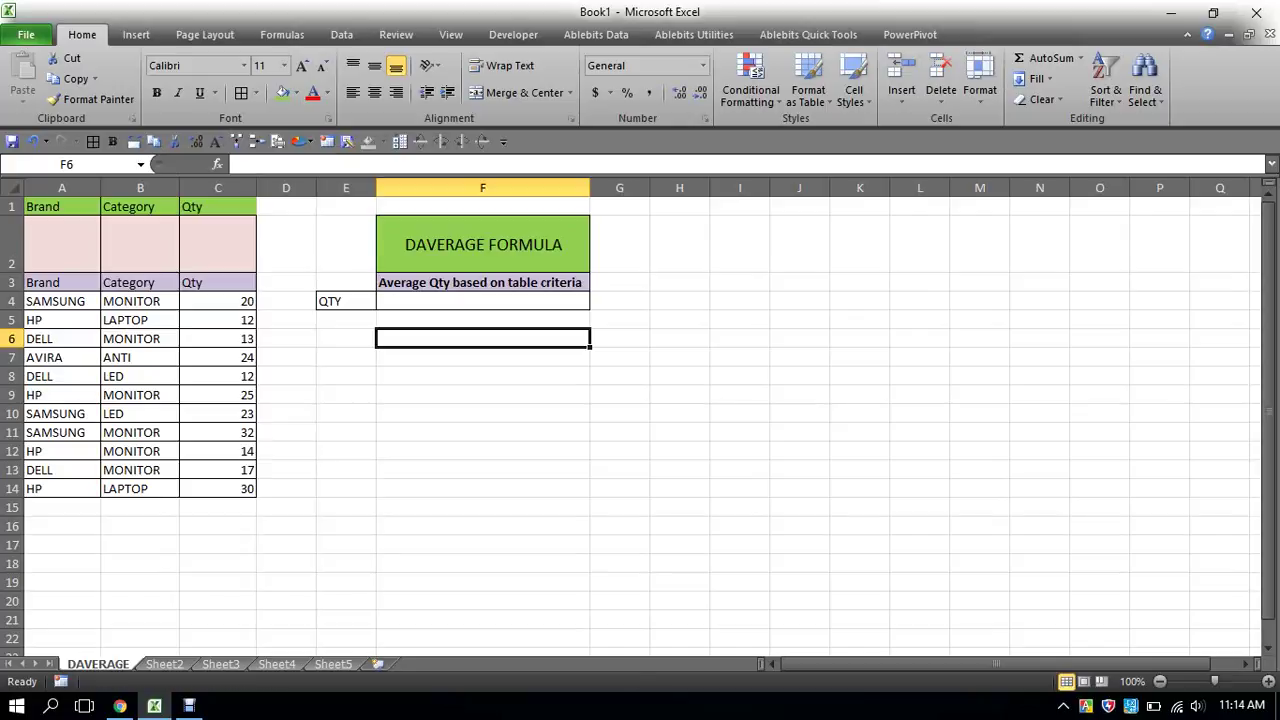
left_click(483, 301)
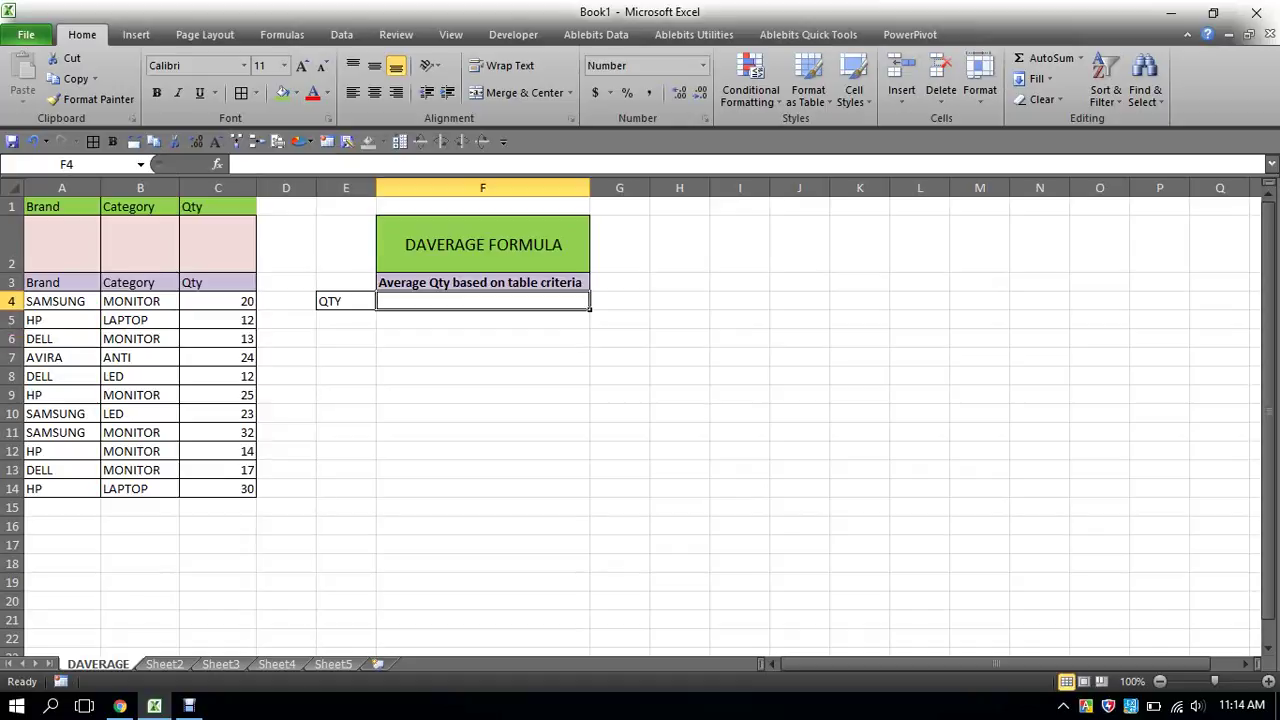
left_click_drag(45, 282, 257, 289)
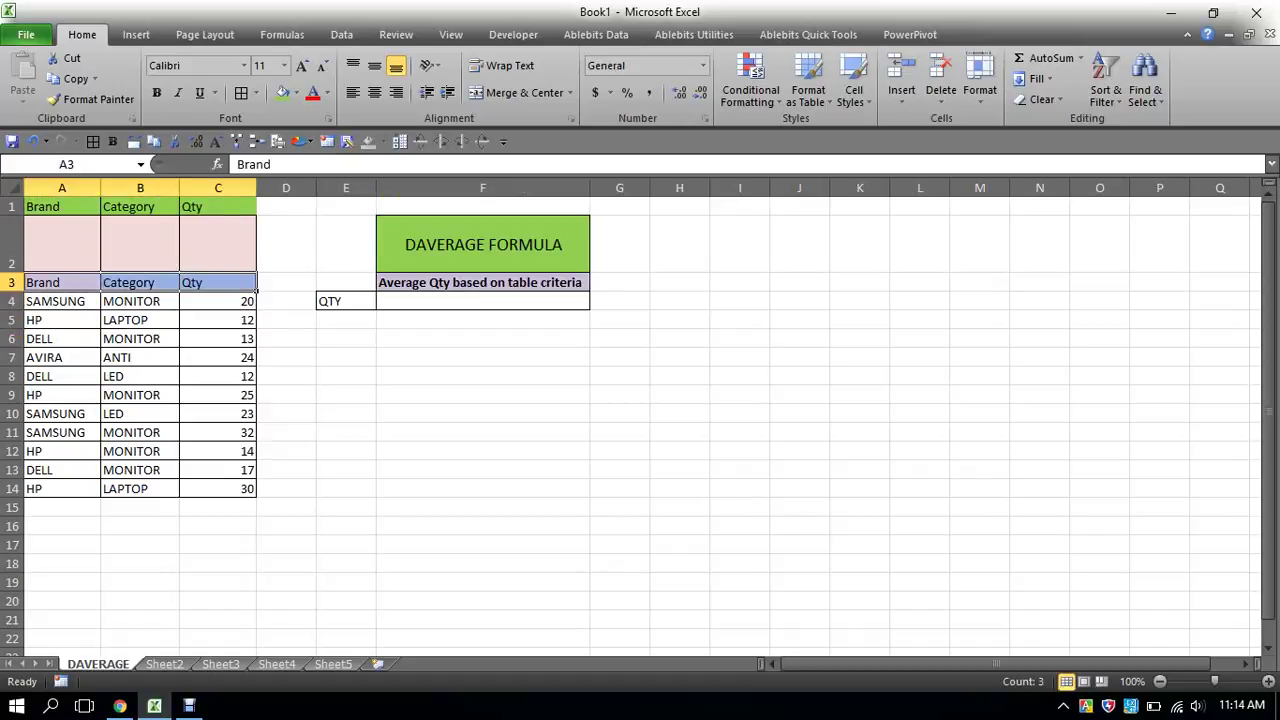
left_click_drag(45, 282, 257, 289)
left_click_drag(45, 206, 256, 210)
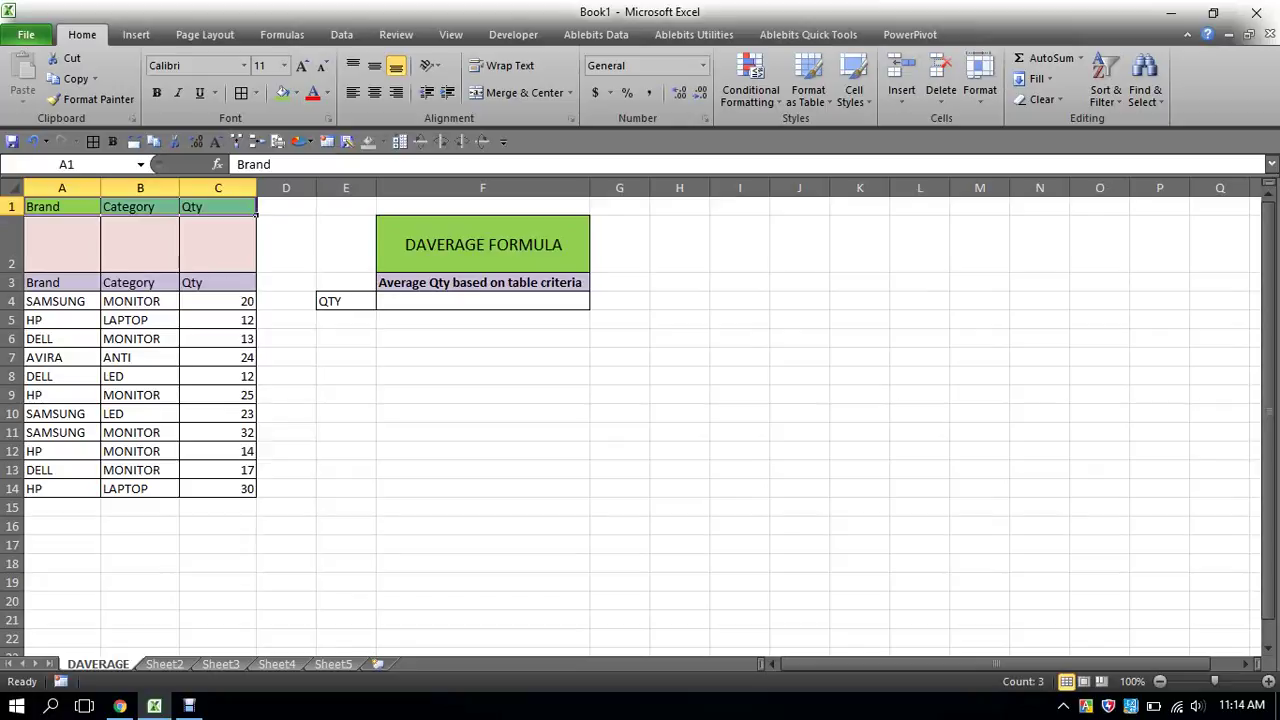
left_click(286, 357)
left_click(45, 282)
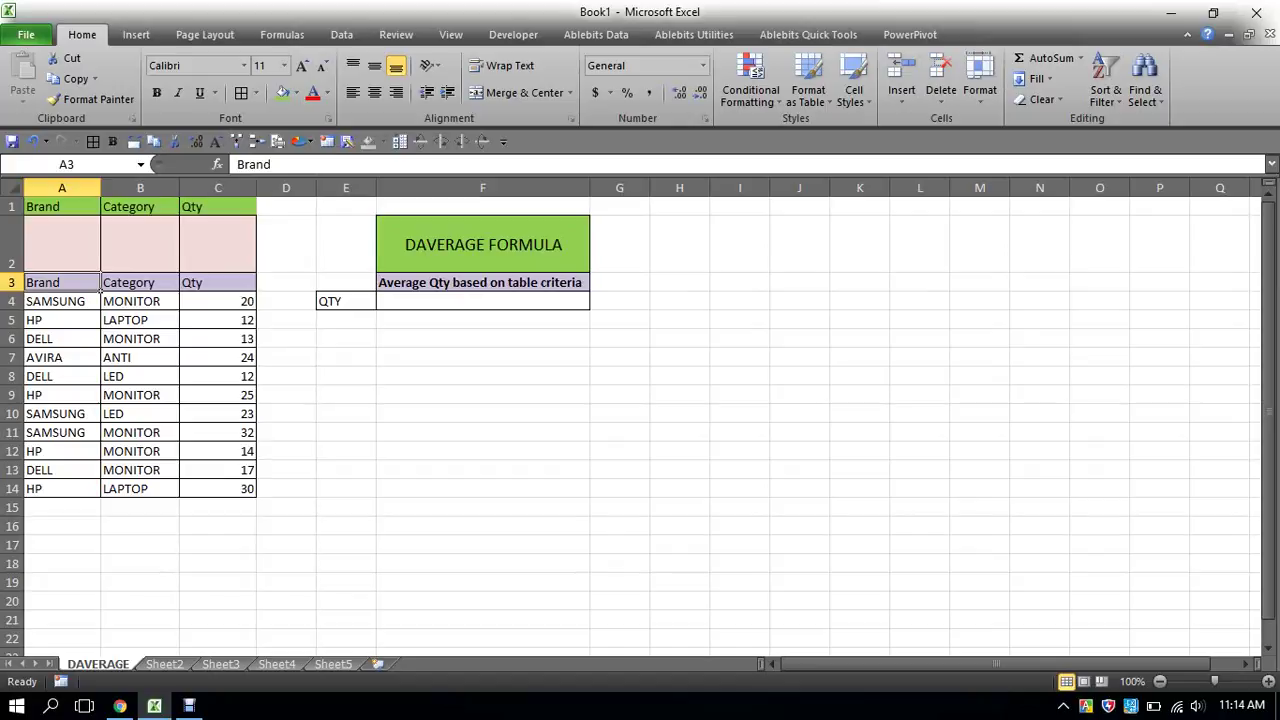
left_click(98, 305)
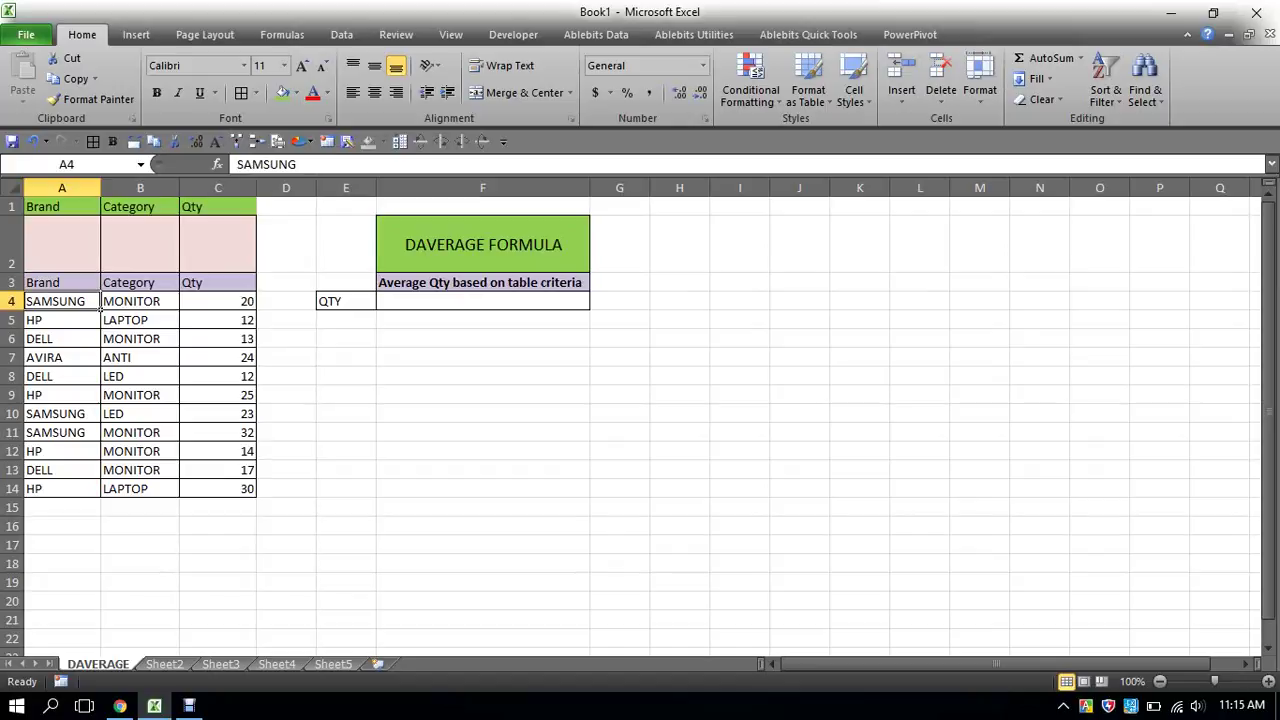
left_click(98, 320)
left_click(98, 339)
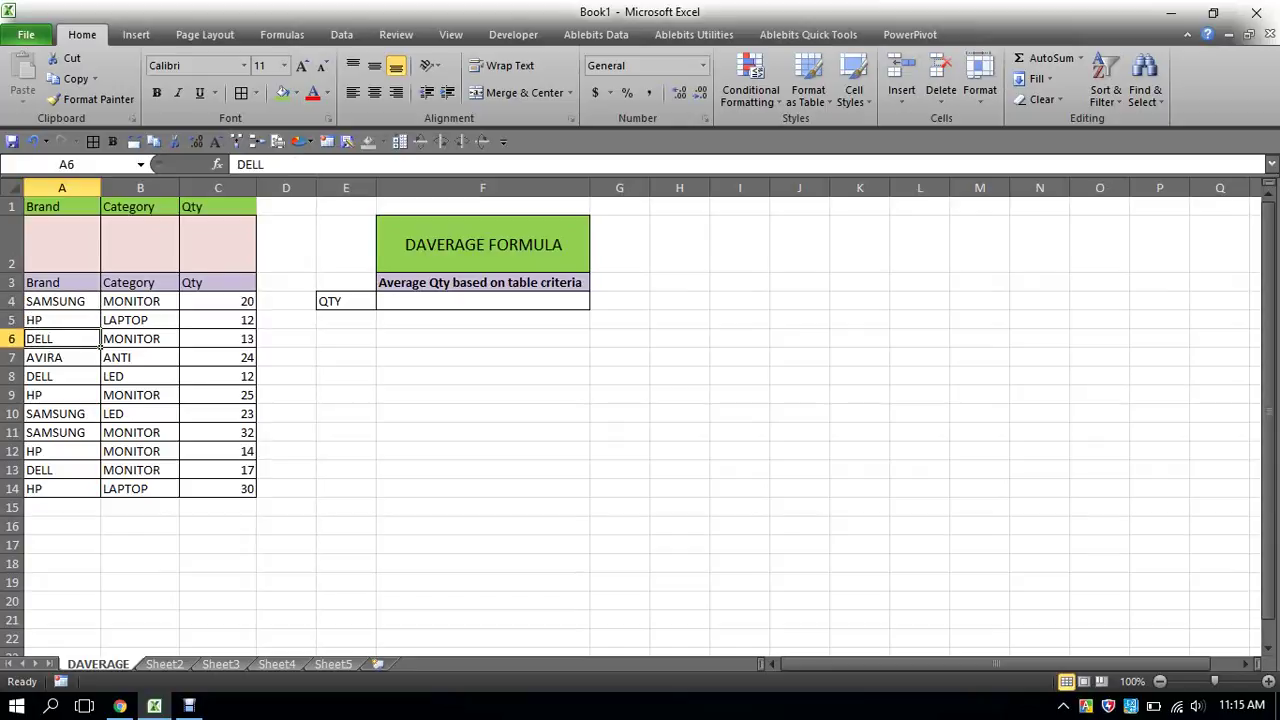
left_click(98, 378)
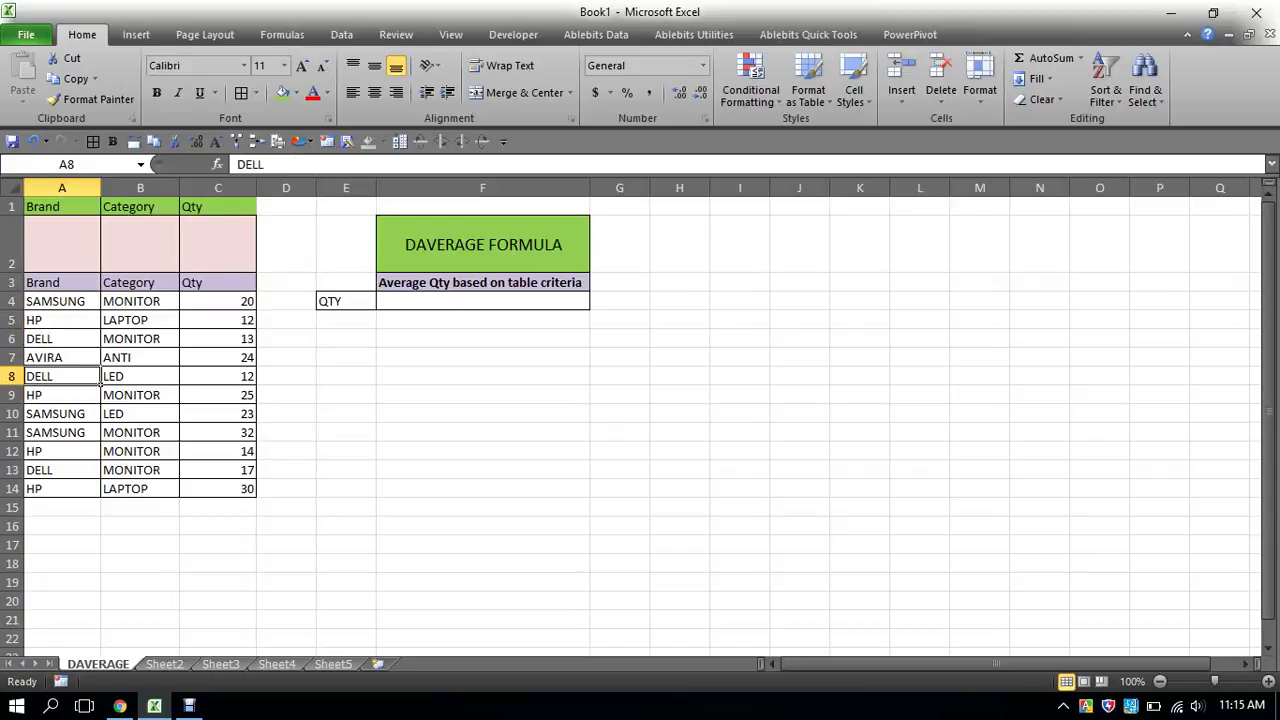
left_click(177, 286)
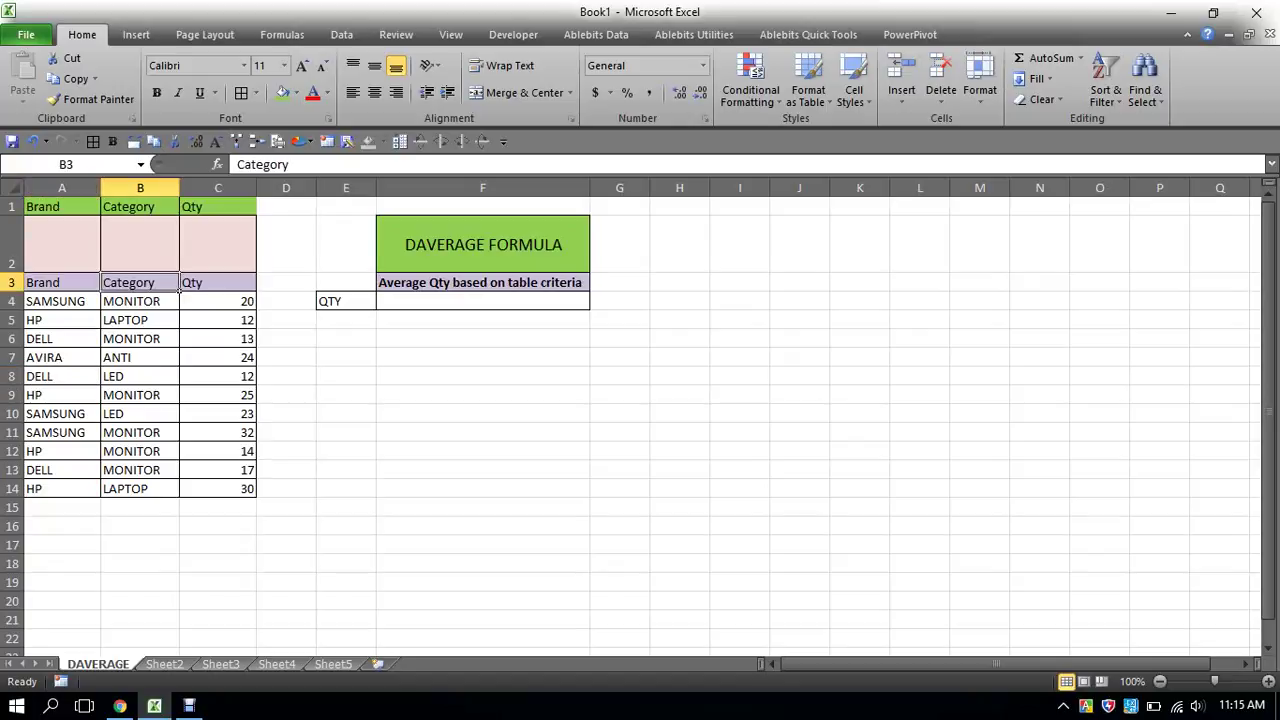
left_click(178, 307)
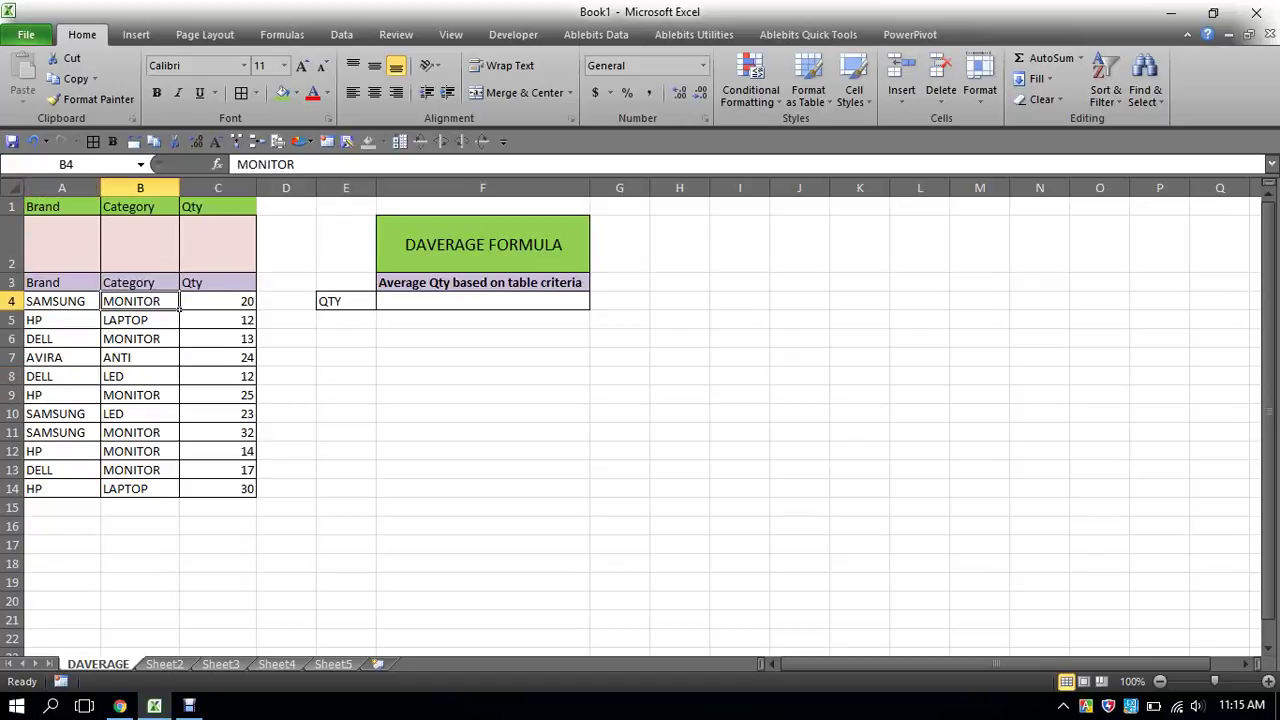
left_click(178, 326)
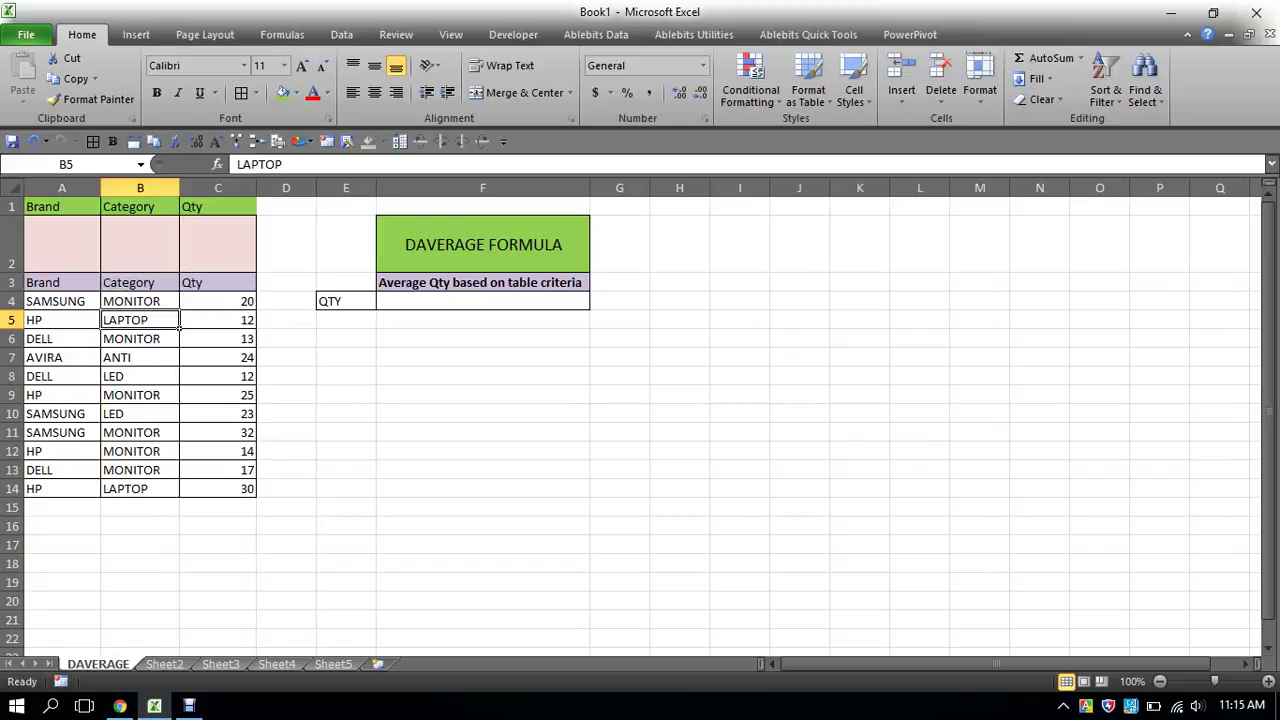
left_click(179, 345)
left_click(179, 364)
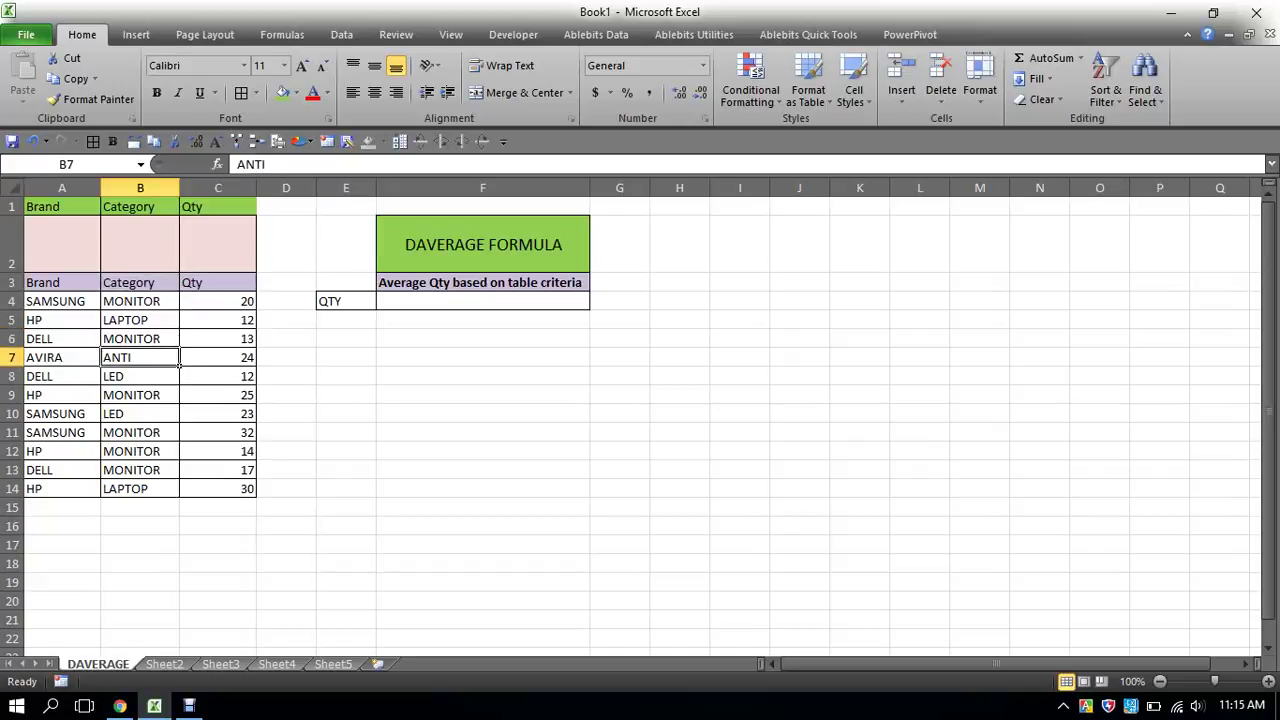
left_click(179, 383)
left_click(60, 451)
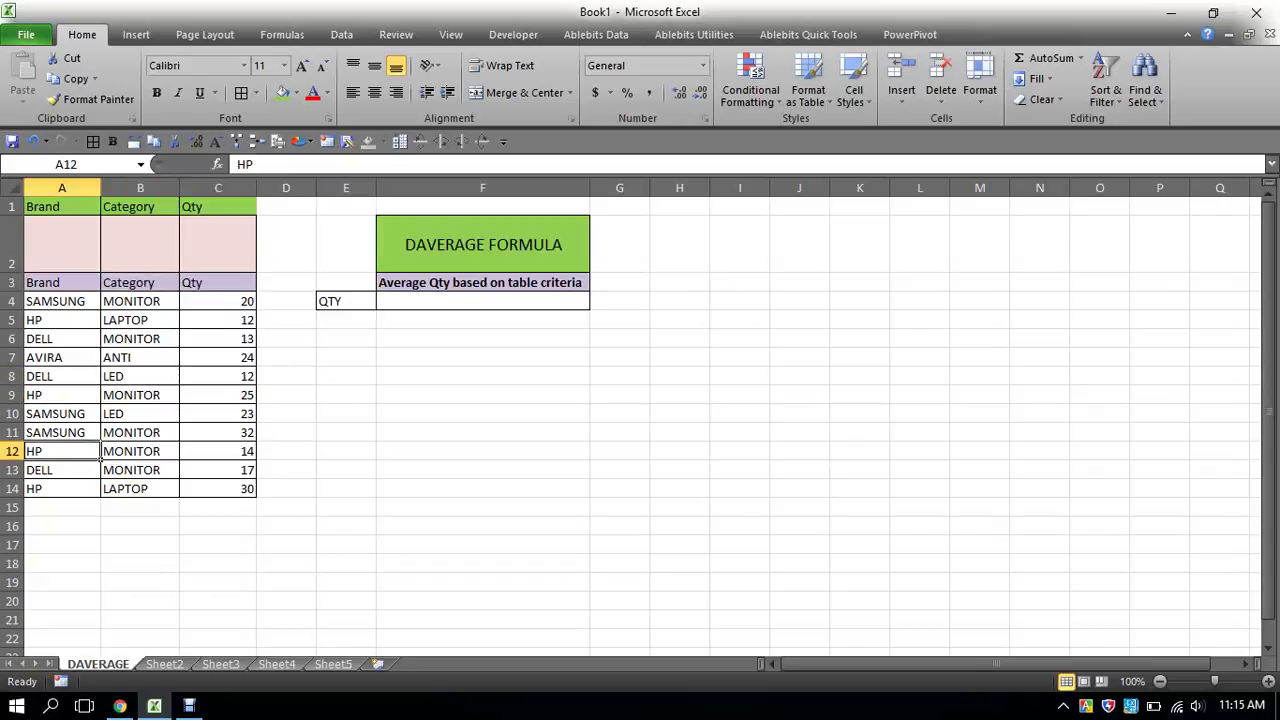
left_click(140, 451)
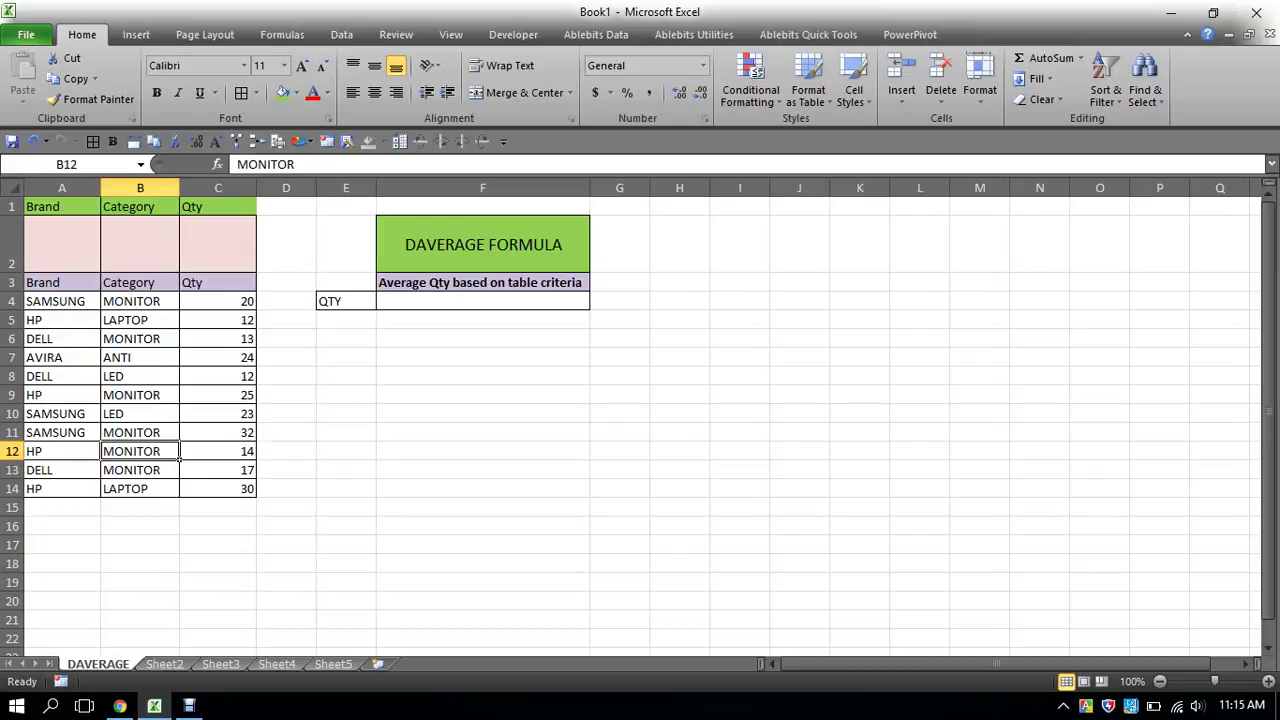
left_click(483, 338)
left_click(483, 301)
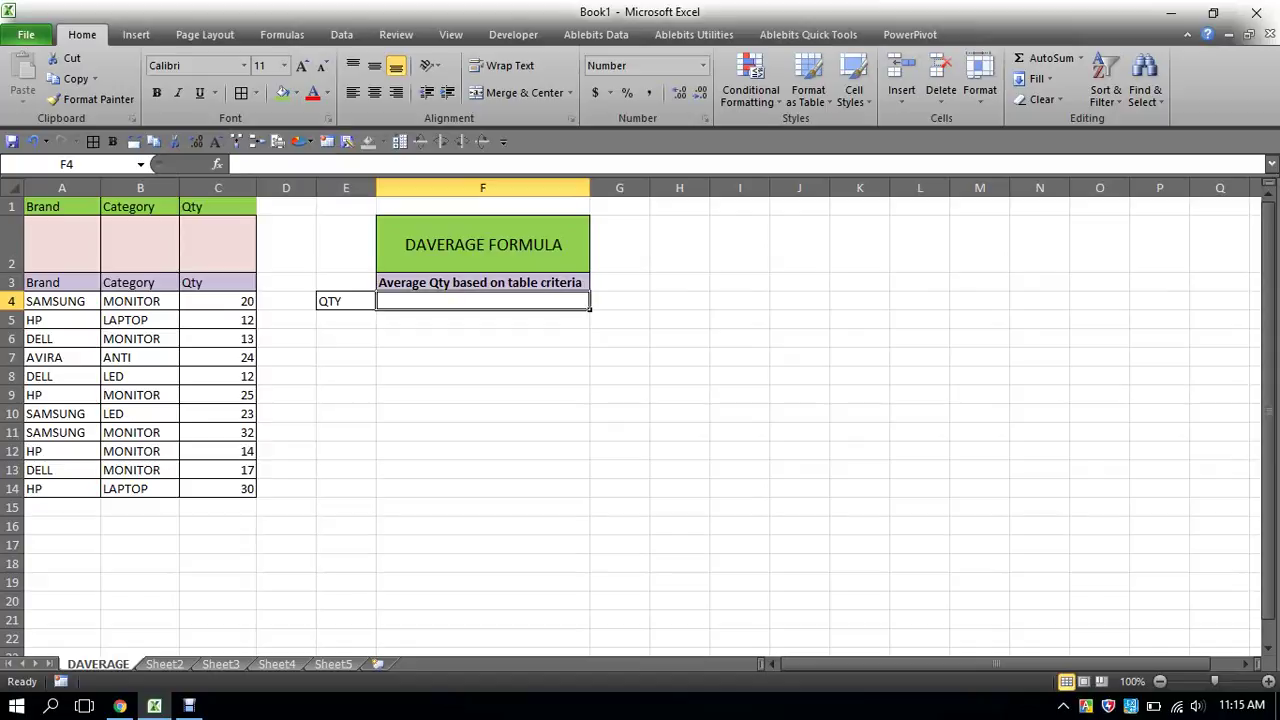
Enter =DAVERAGE(A3:C14,"Qty", in F4 with A3:C14 as database and Qty as field
type("=")
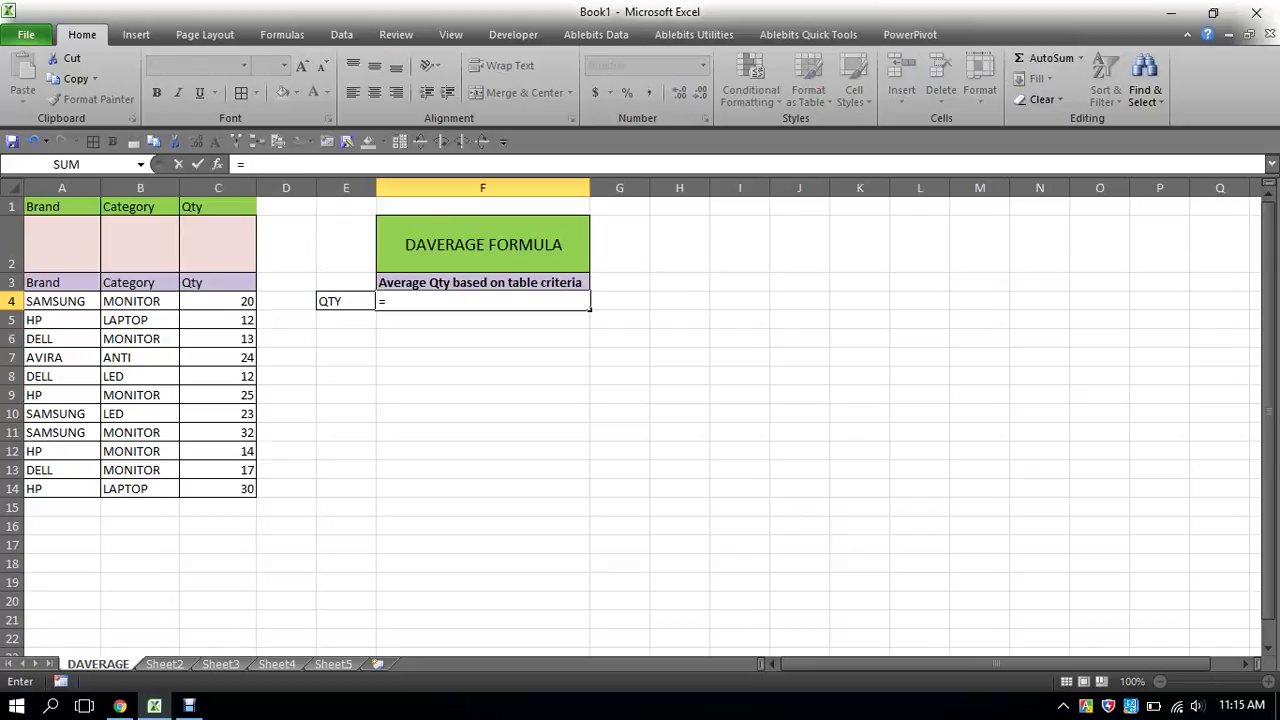
type("dav")
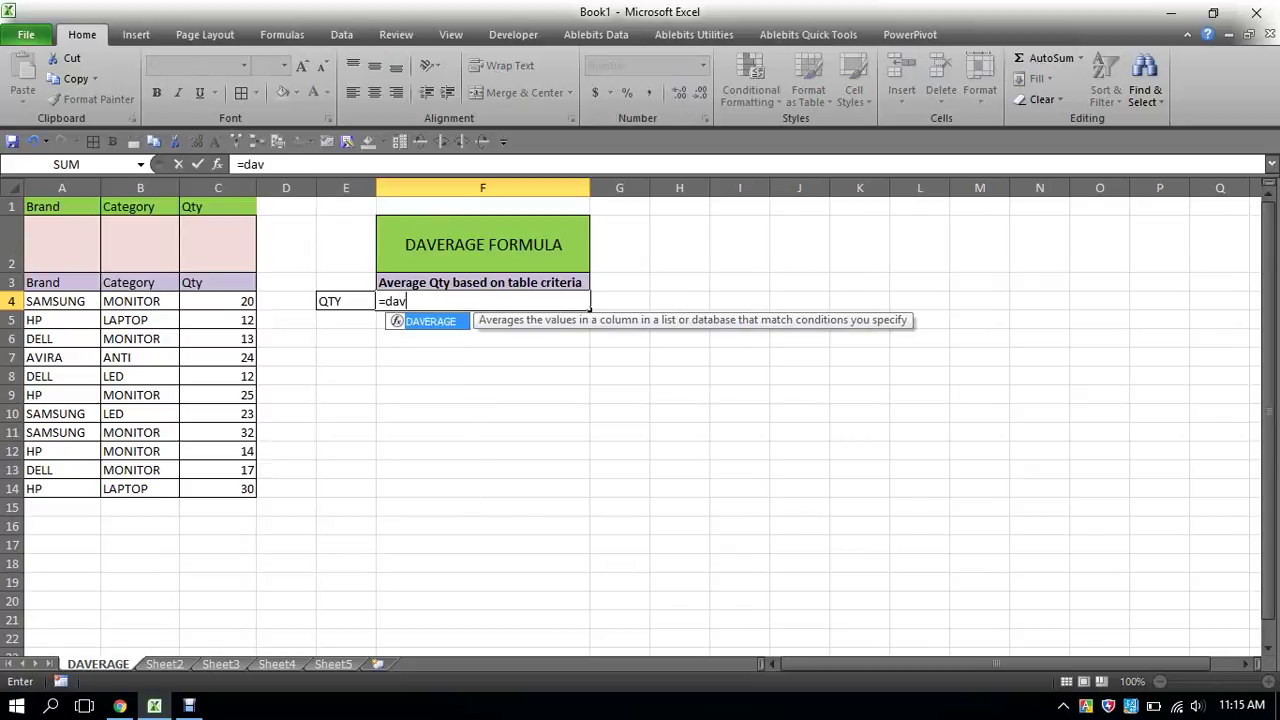
key("Tab")
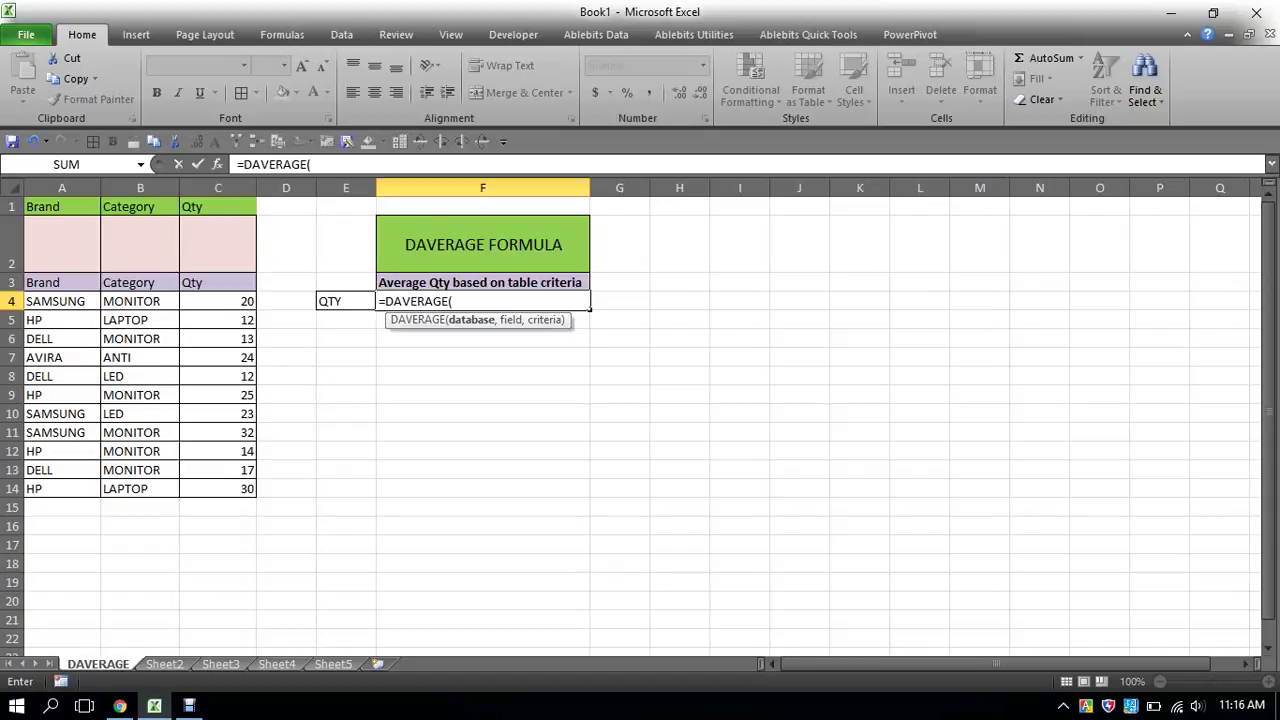
mouse_move(40, 282)
left_mouse_down()
mouse_move(250, 357)
mouse_move(250, 490)
left_mouse_up()
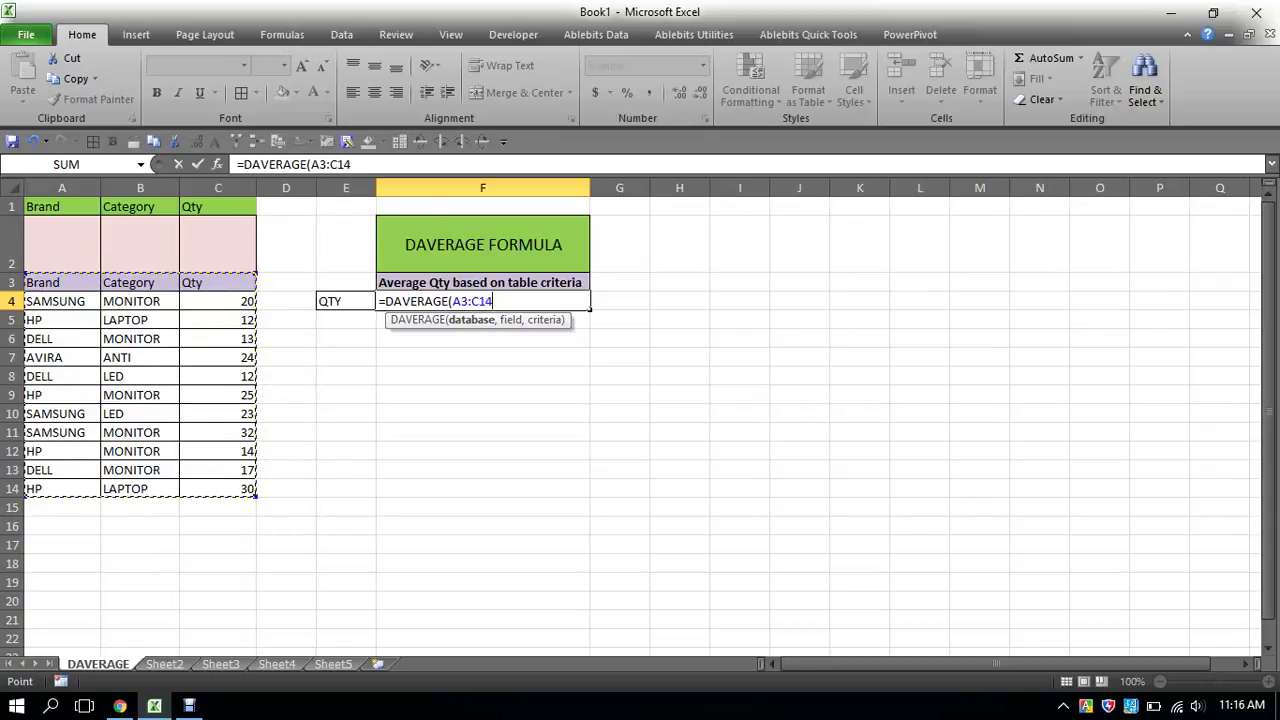
type(",")
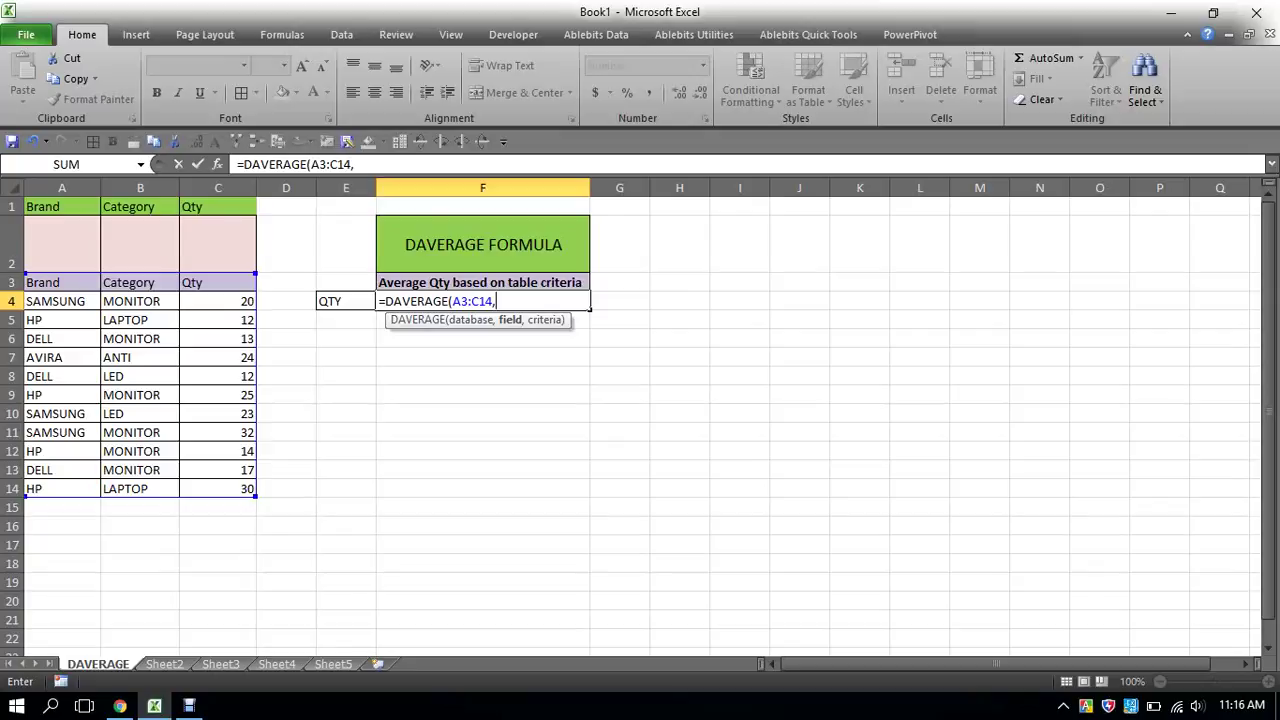
type("\"")
type("QTY")
key("BackSpace")
key("BackSpace")
type("t")
type("y")
type("\"")
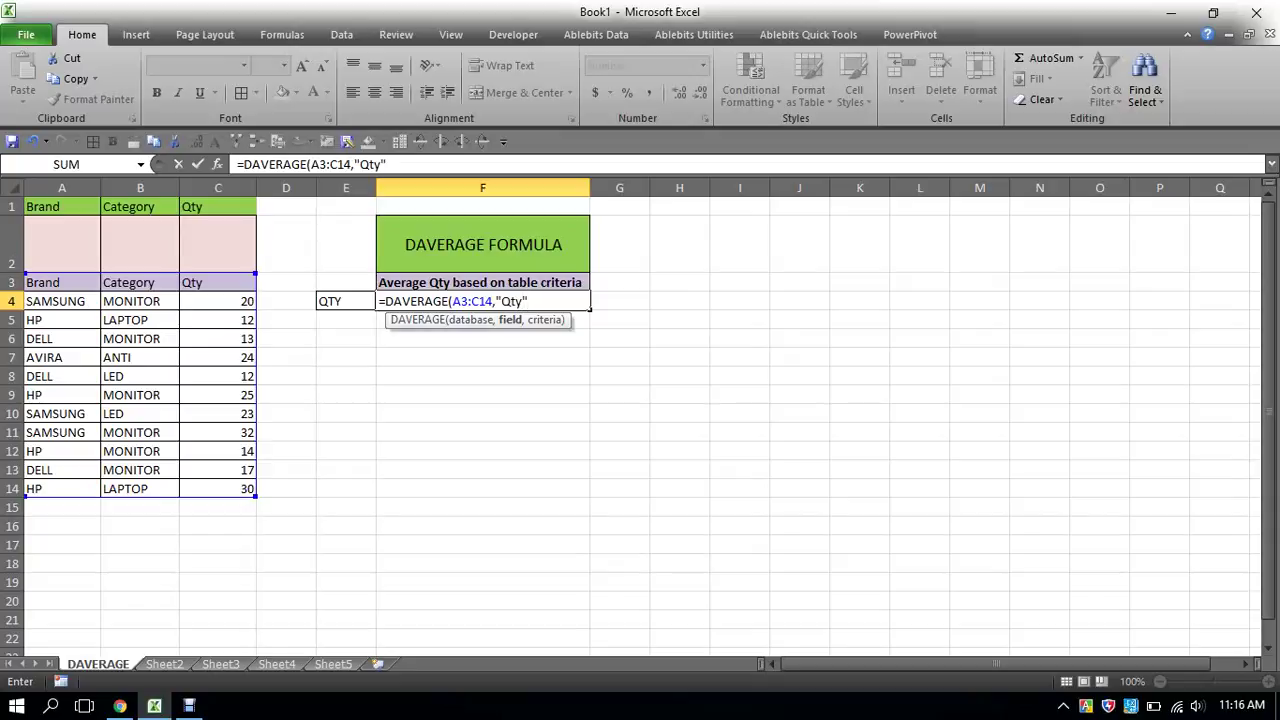
type(",")
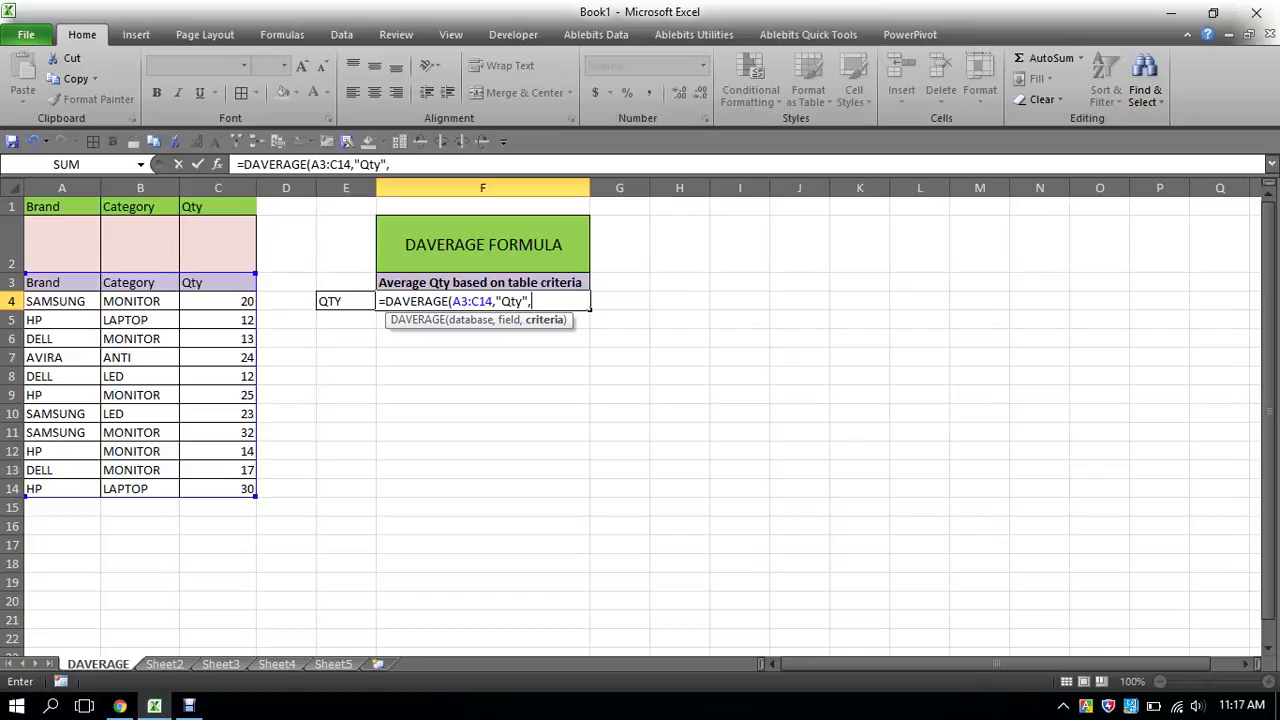
left_click_drag(60, 206, 250, 268)
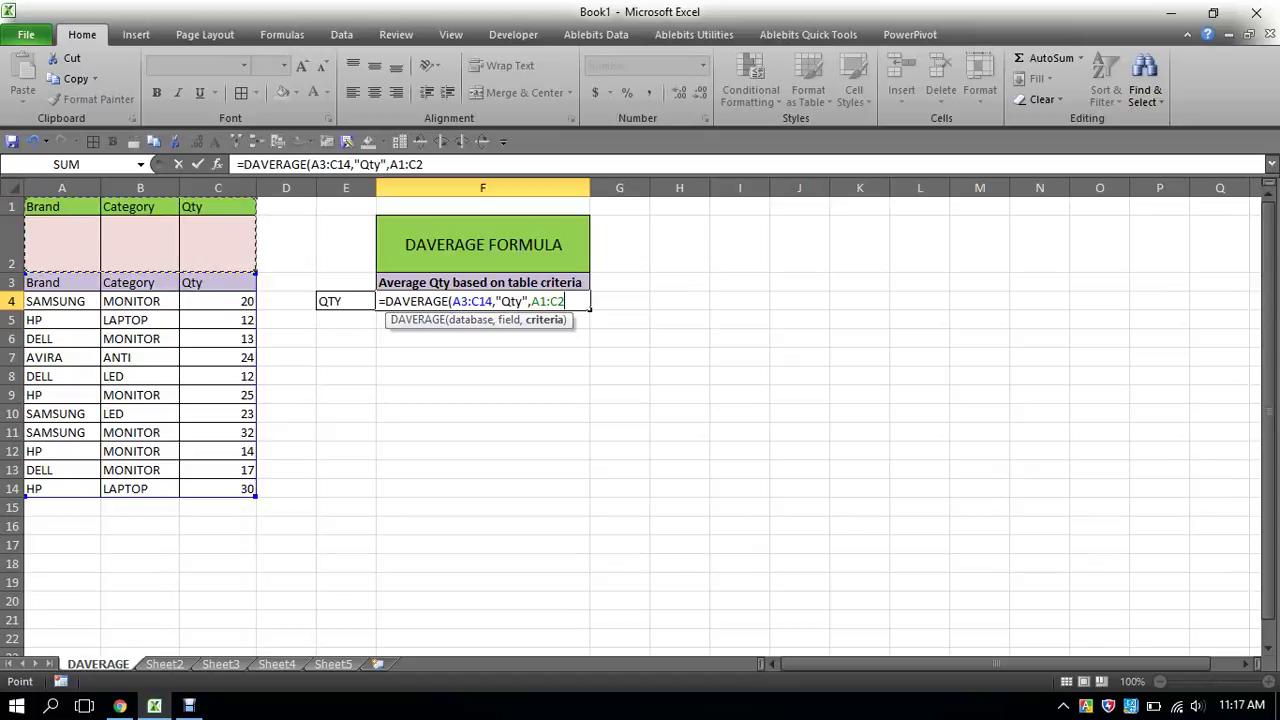
type(")")
key("Return")
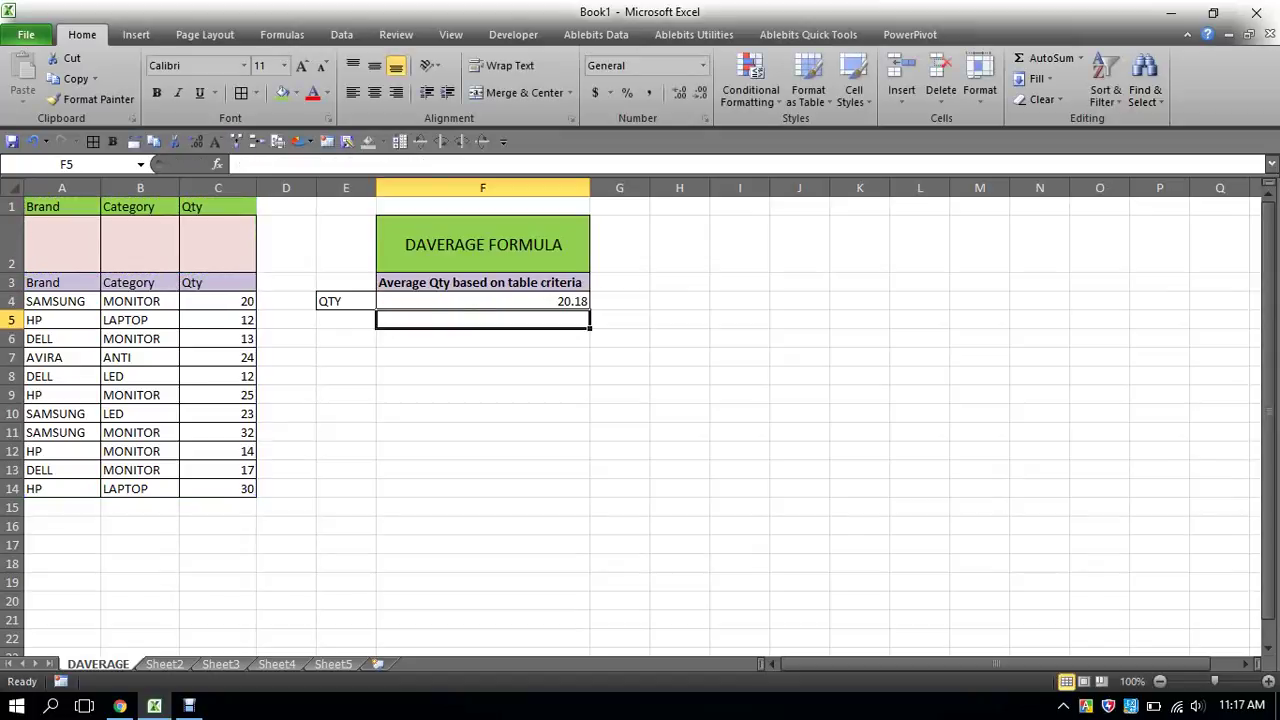
left_click(482, 301)
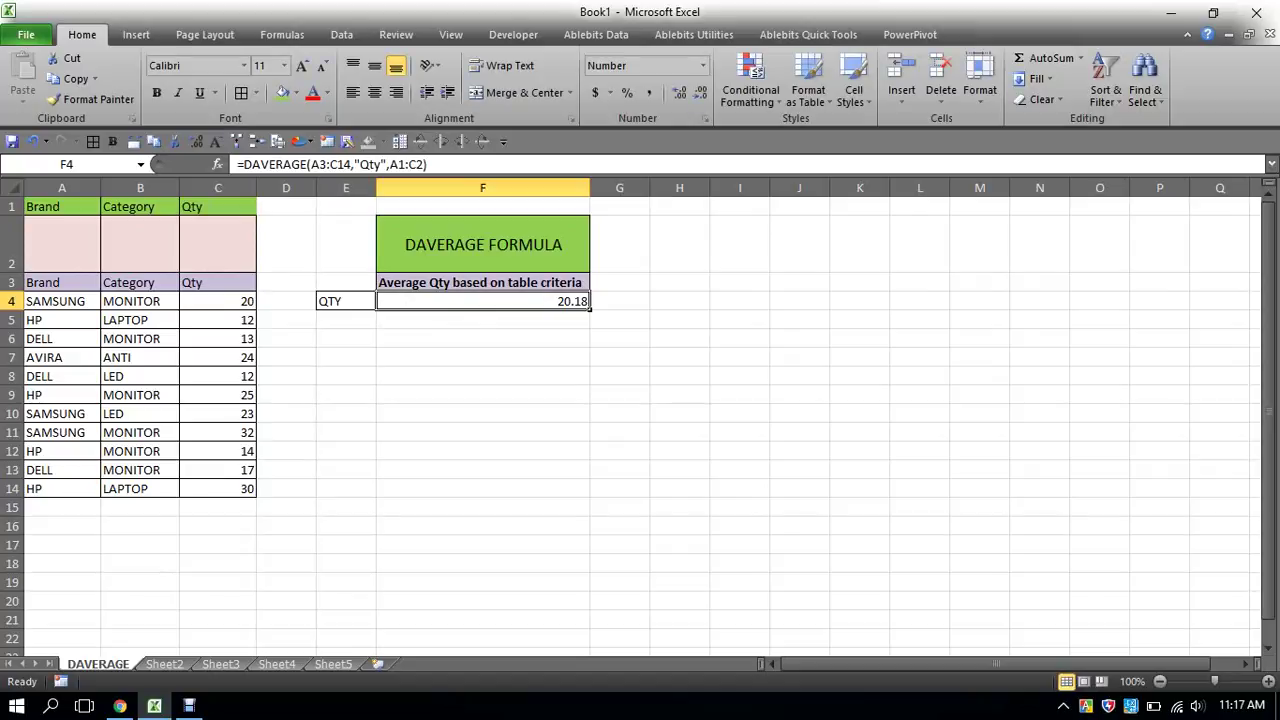
left_click(482, 357)
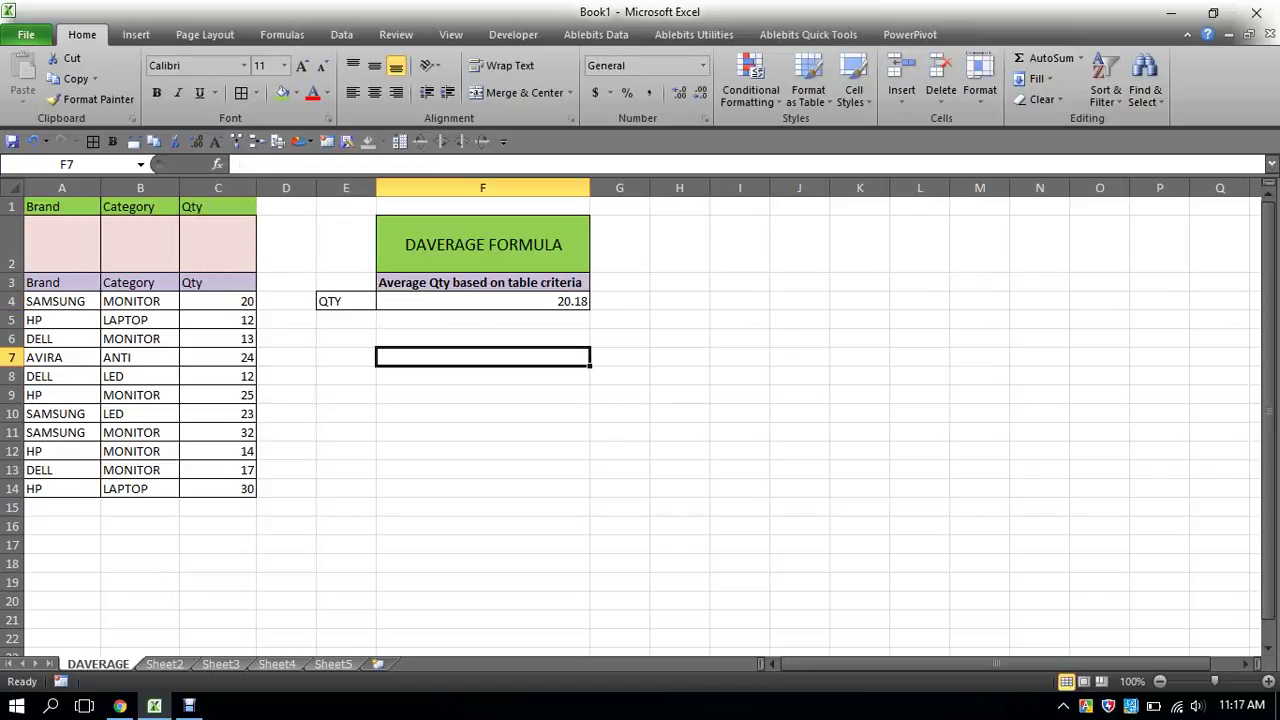
left_click(97, 267)
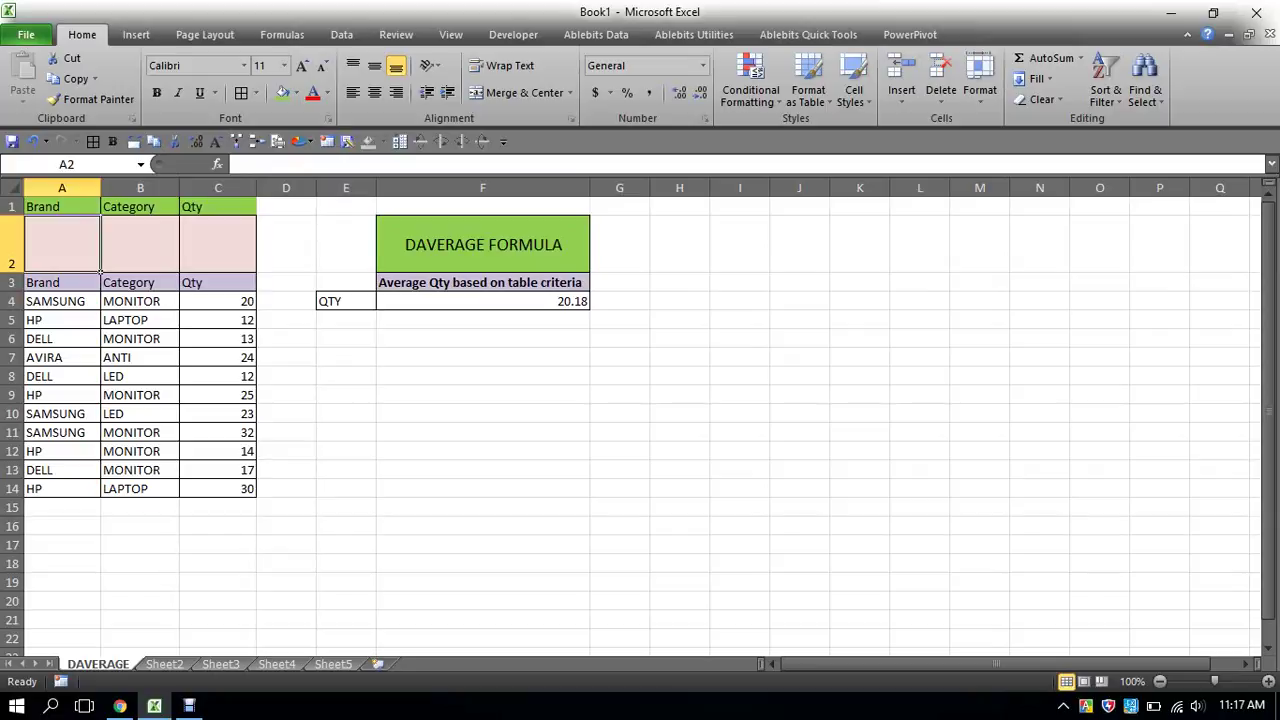
Pick SAMSUNG from A2's drop-down list as the Brand criterion
right_click(100, 270)
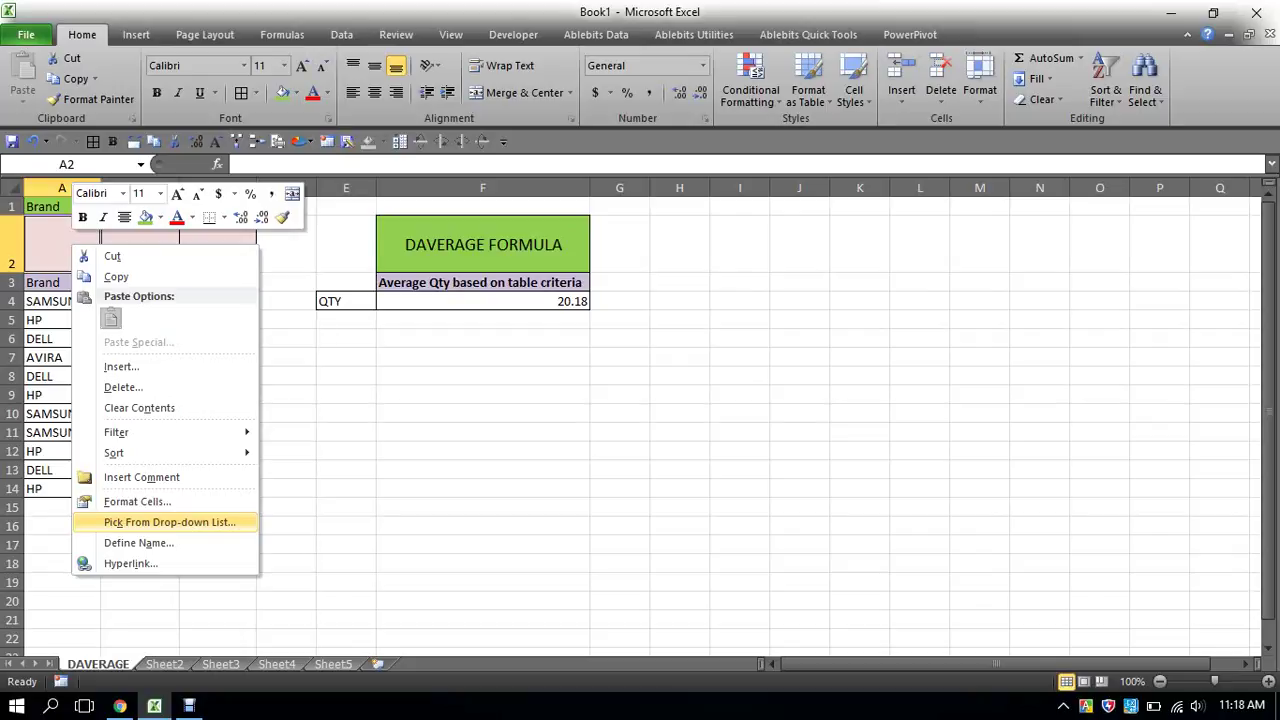
left_click(169, 522)
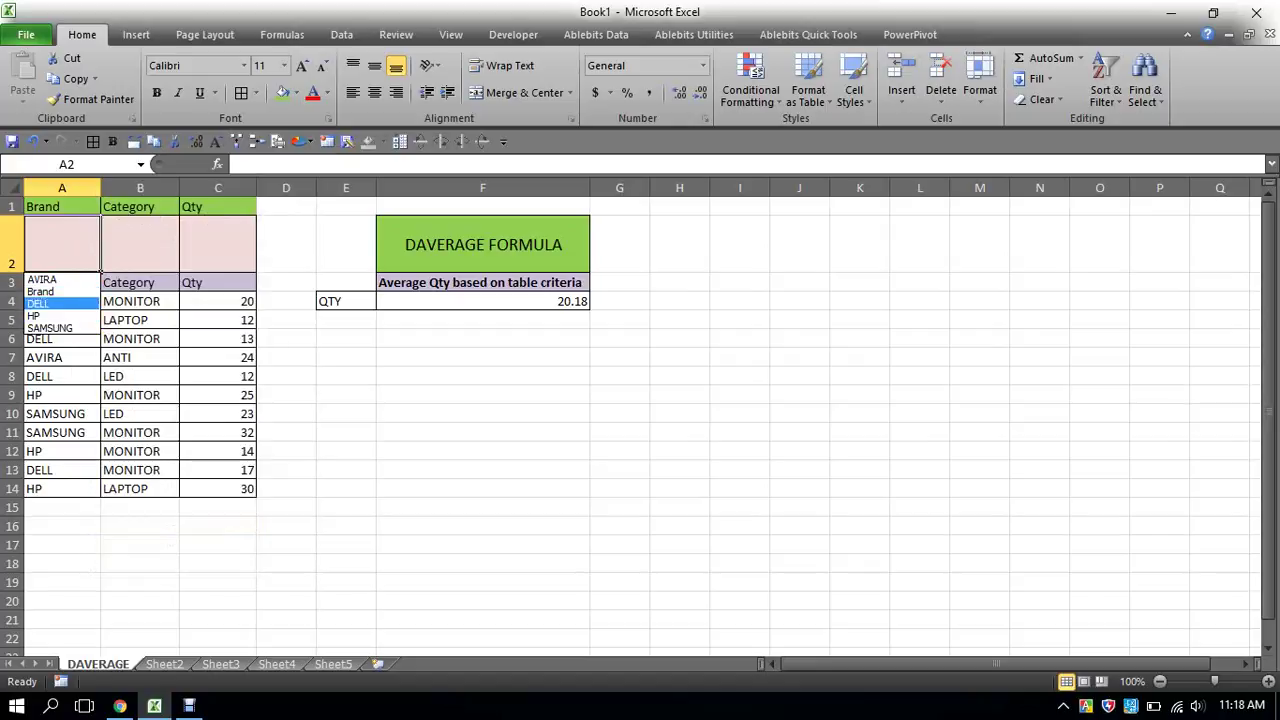
key("Down")
key("Down")
key("Down")
key("Down")
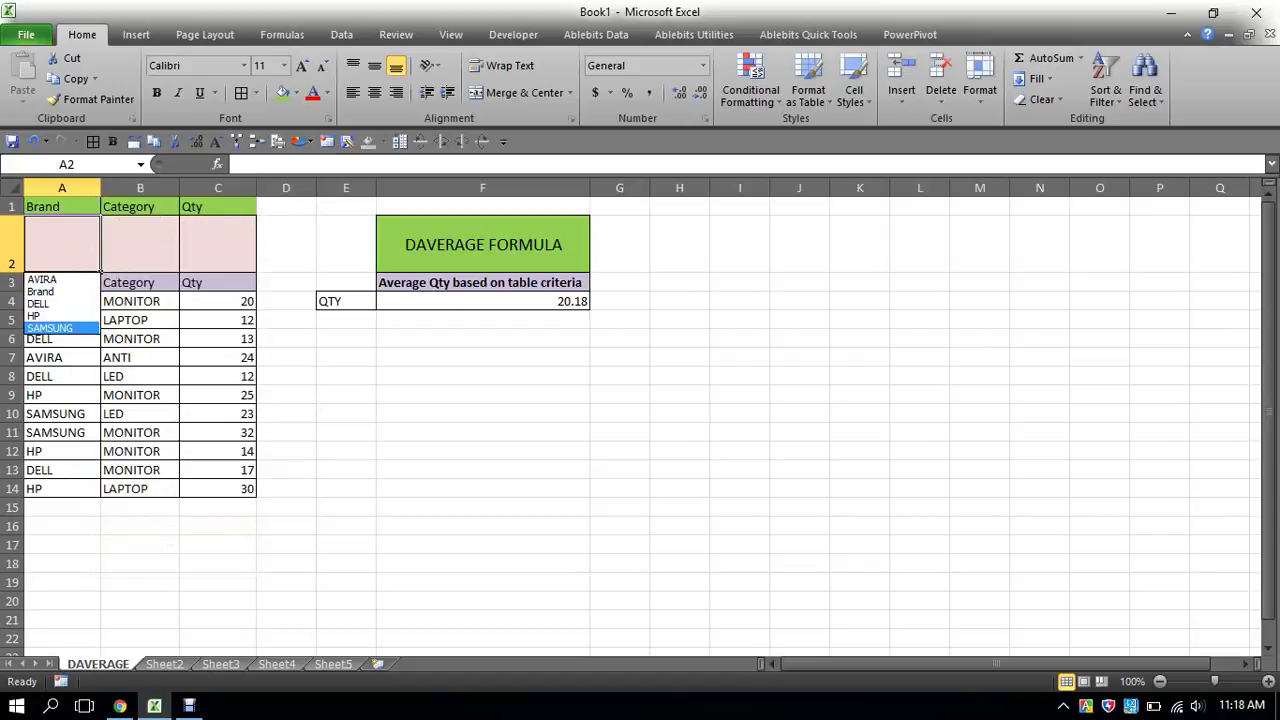
key("Return")
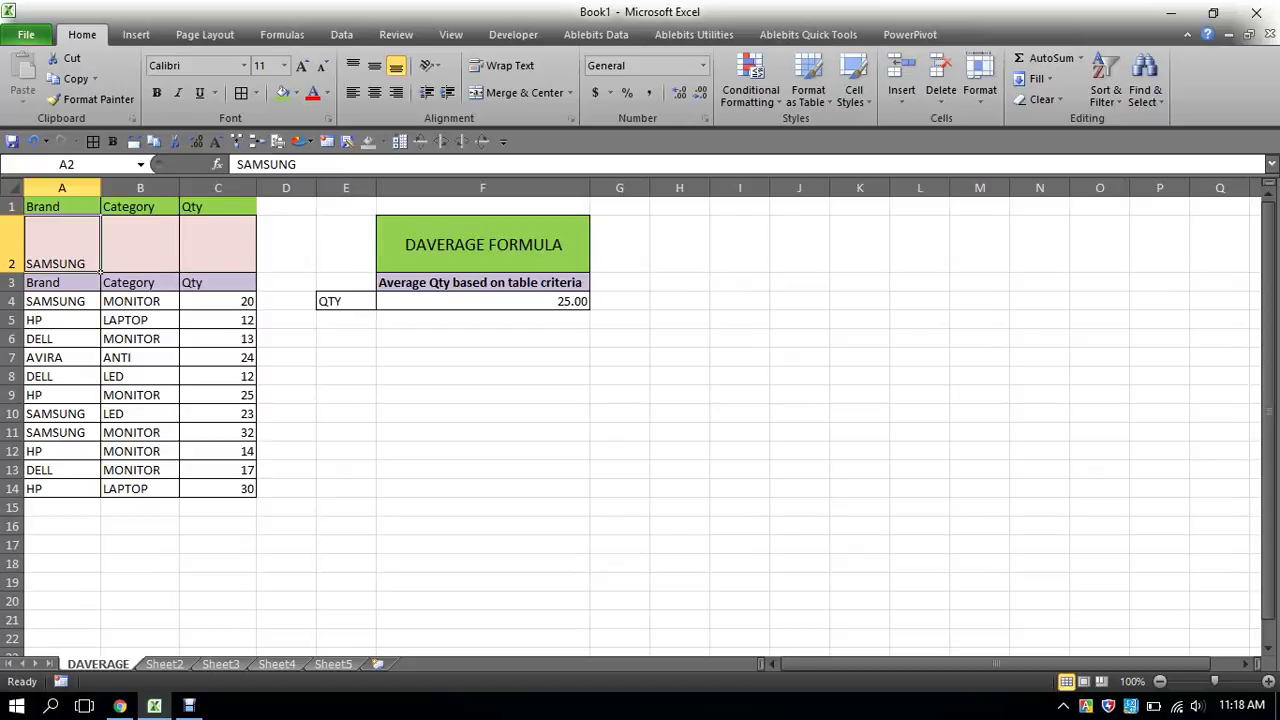
Fill the SAMSUNG brand cells A4, A10 and A11 green
left_click(98, 305)
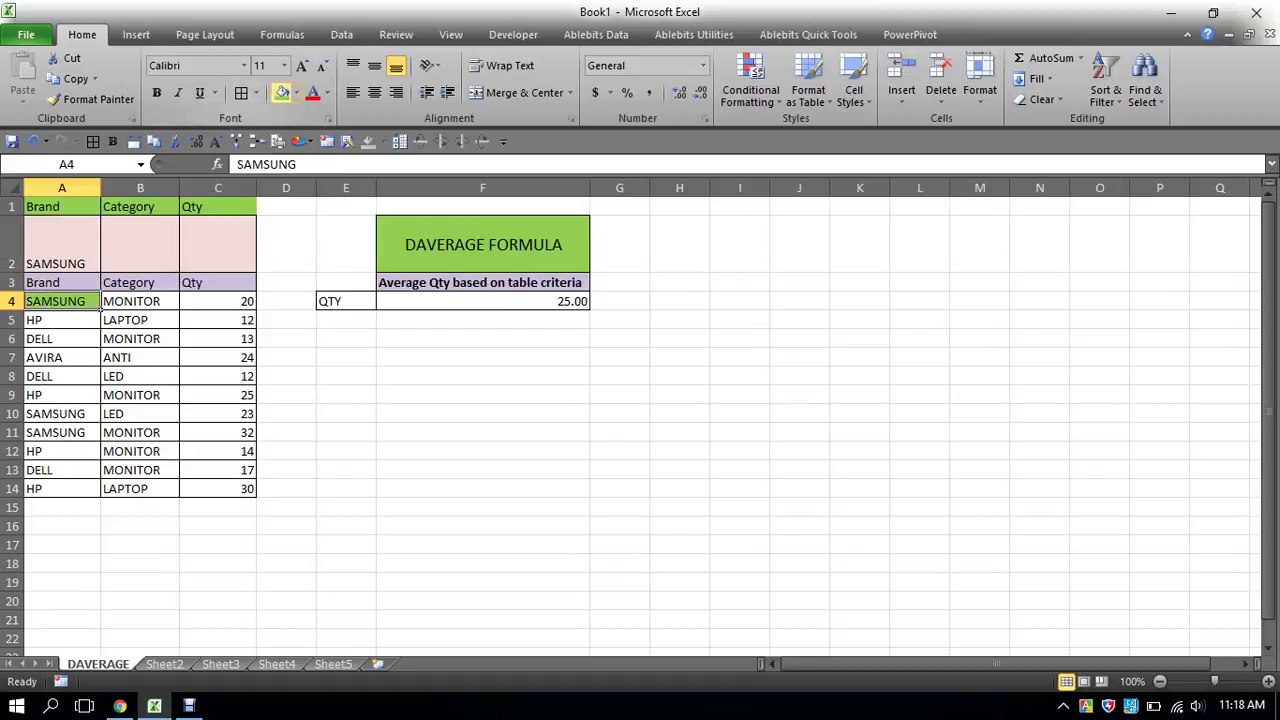
left_click(98, 418)
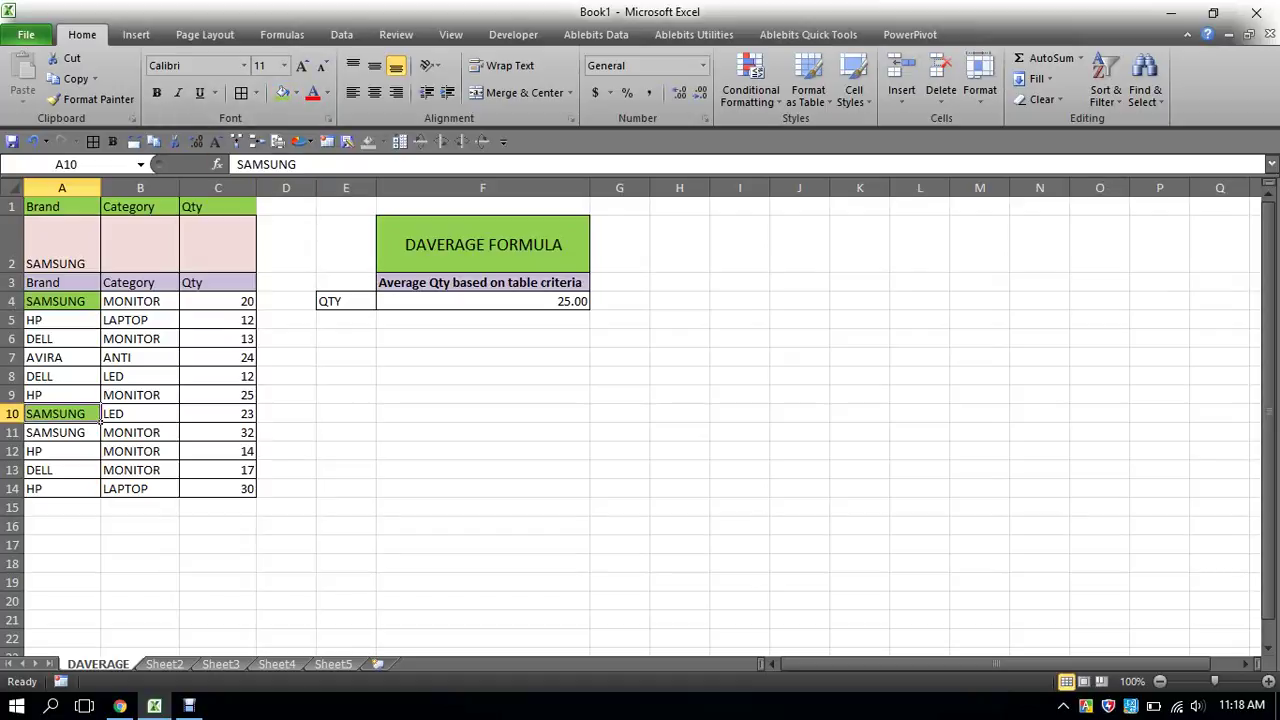
left_click(99, 437)
key("F4")
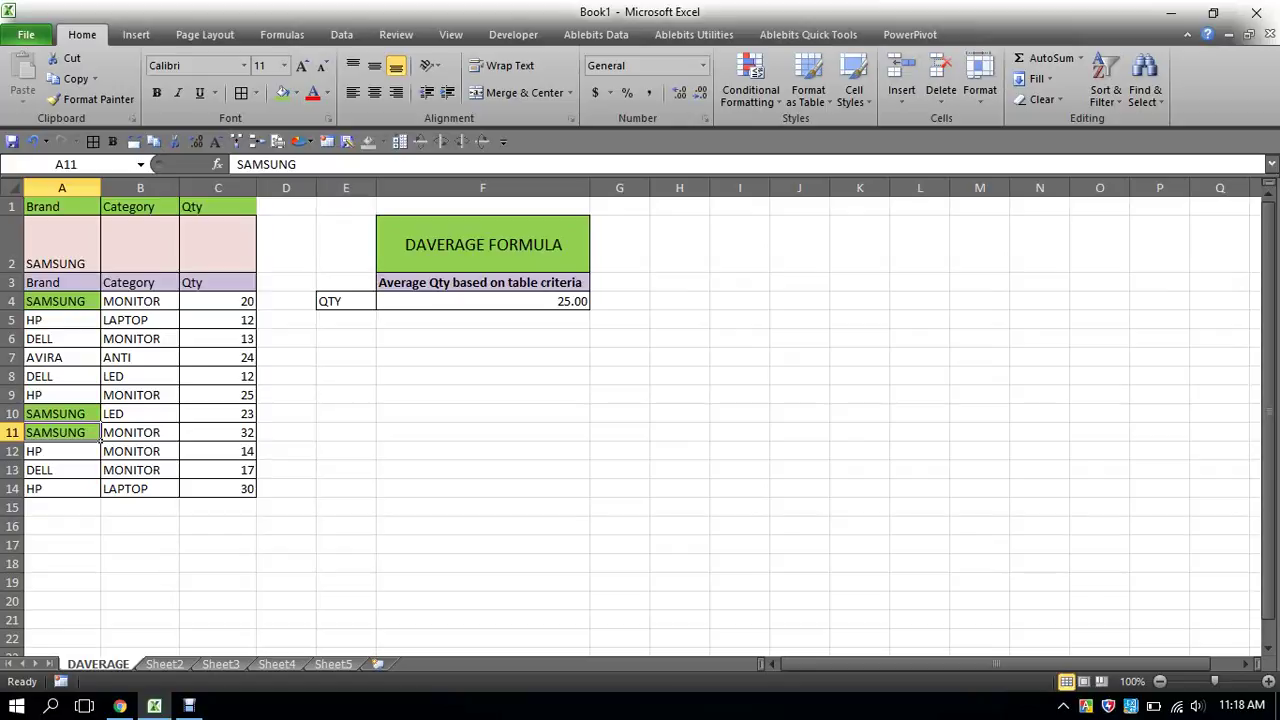
left_click(179, 269)
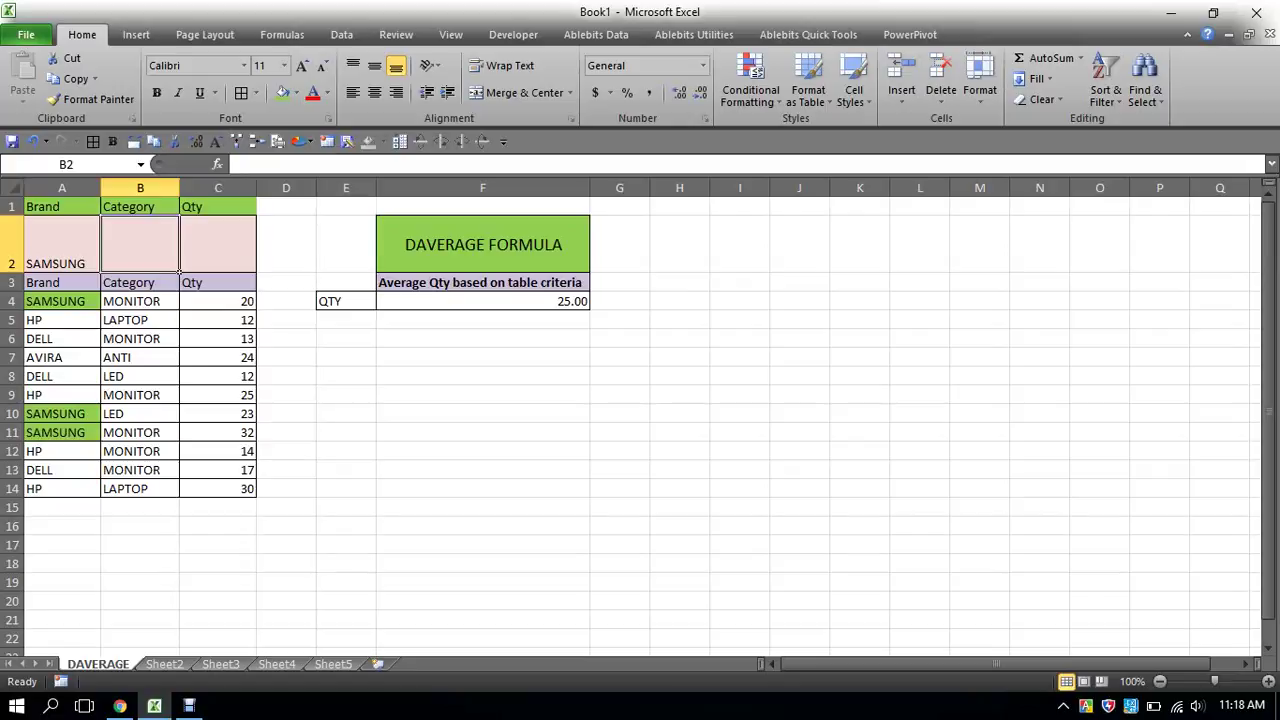
Pick MONITOR from B2's drop-down list, updating the F4 average to 26.00
right_click(147, 250)
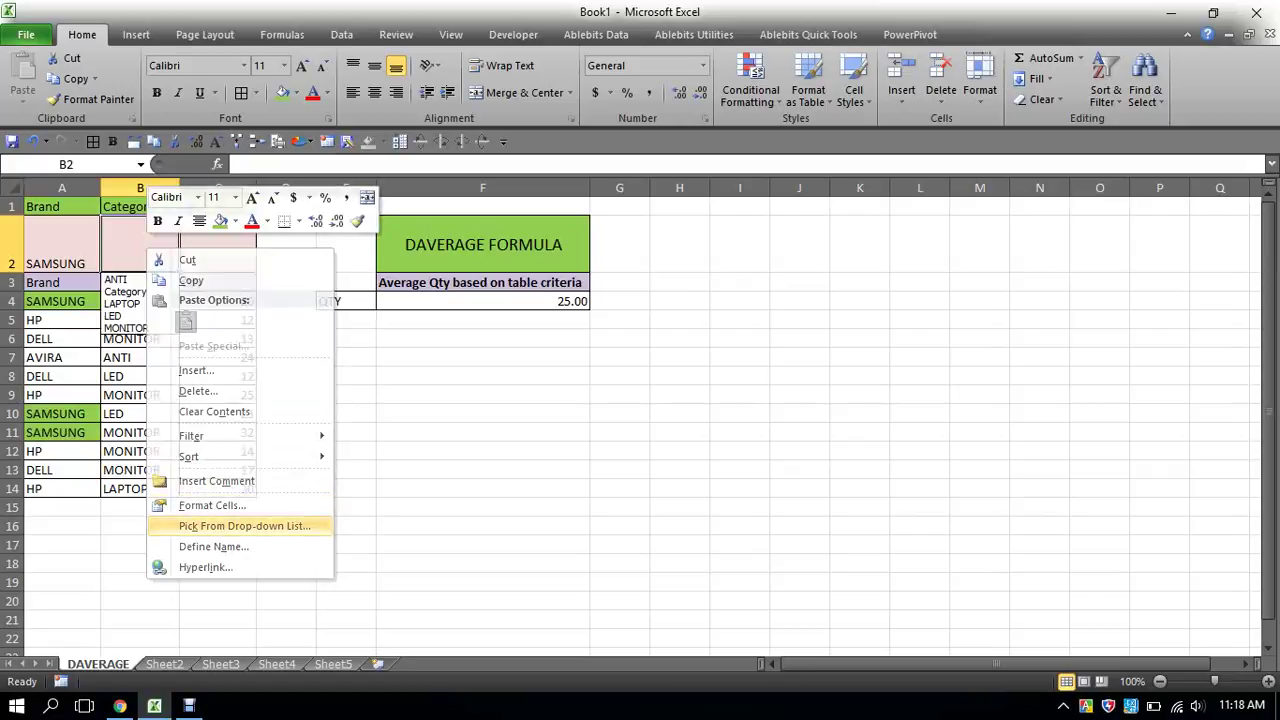
left_click(245, 525)
key("Up")
key("Up")
key("Up")
key("Up")
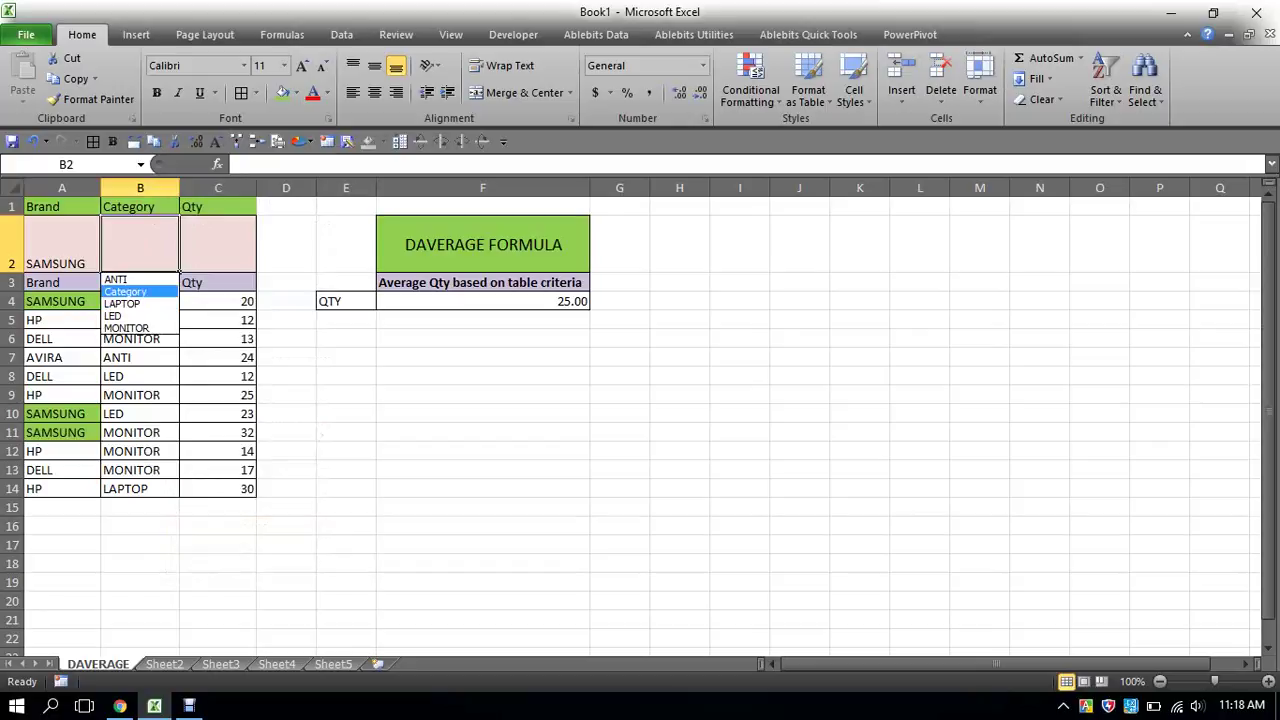
key("Up")
key("Down")
key("Down")
key("Down")
key("Down")
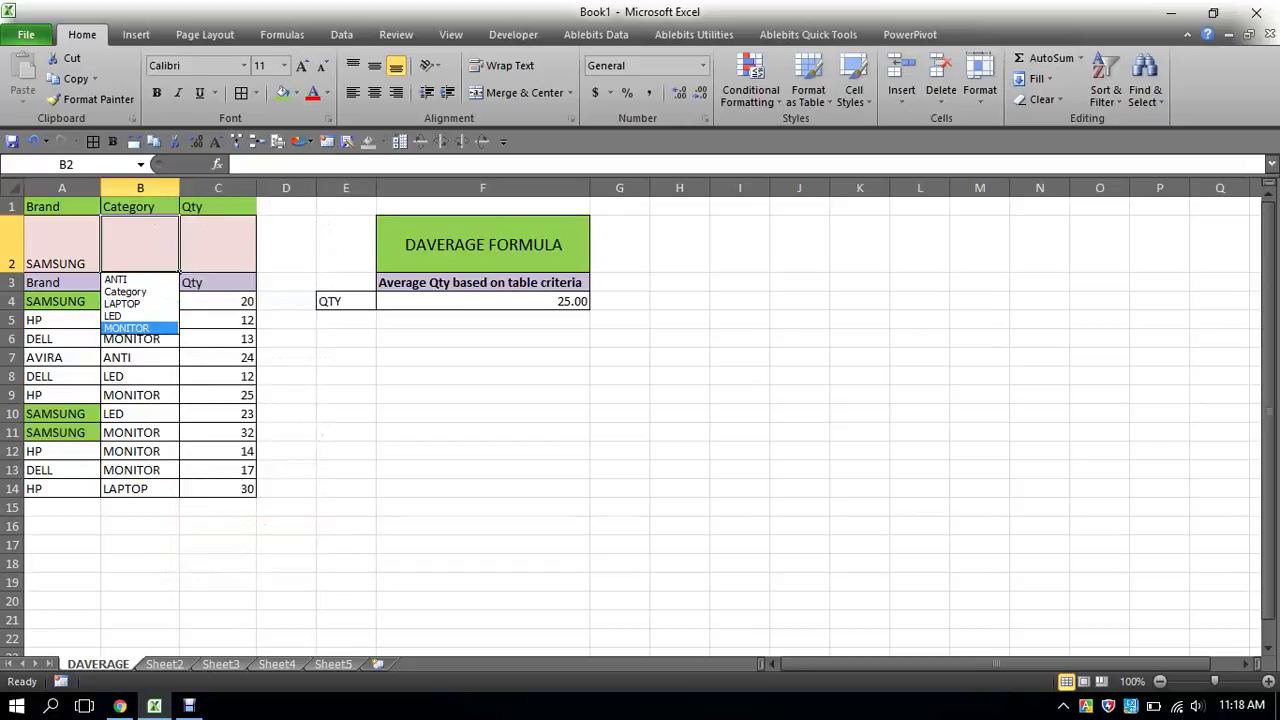
key("Return")
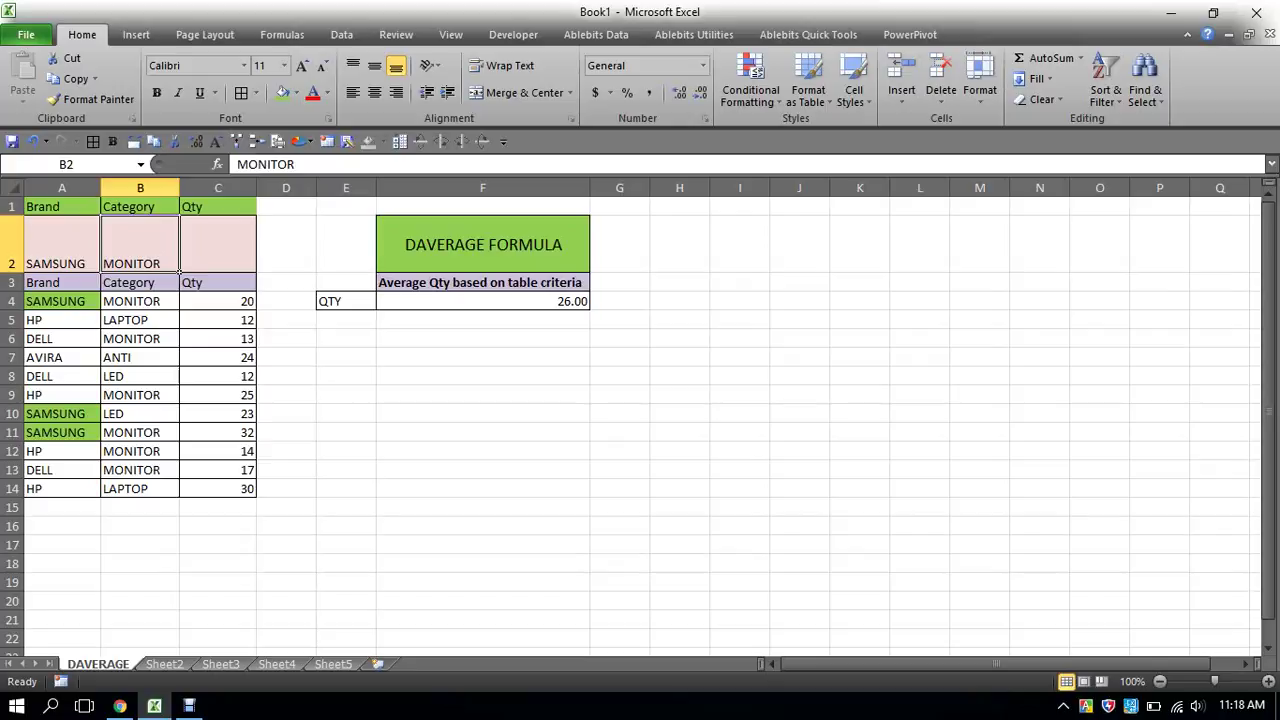
left_click(140, 301)
left_click(218, 301)
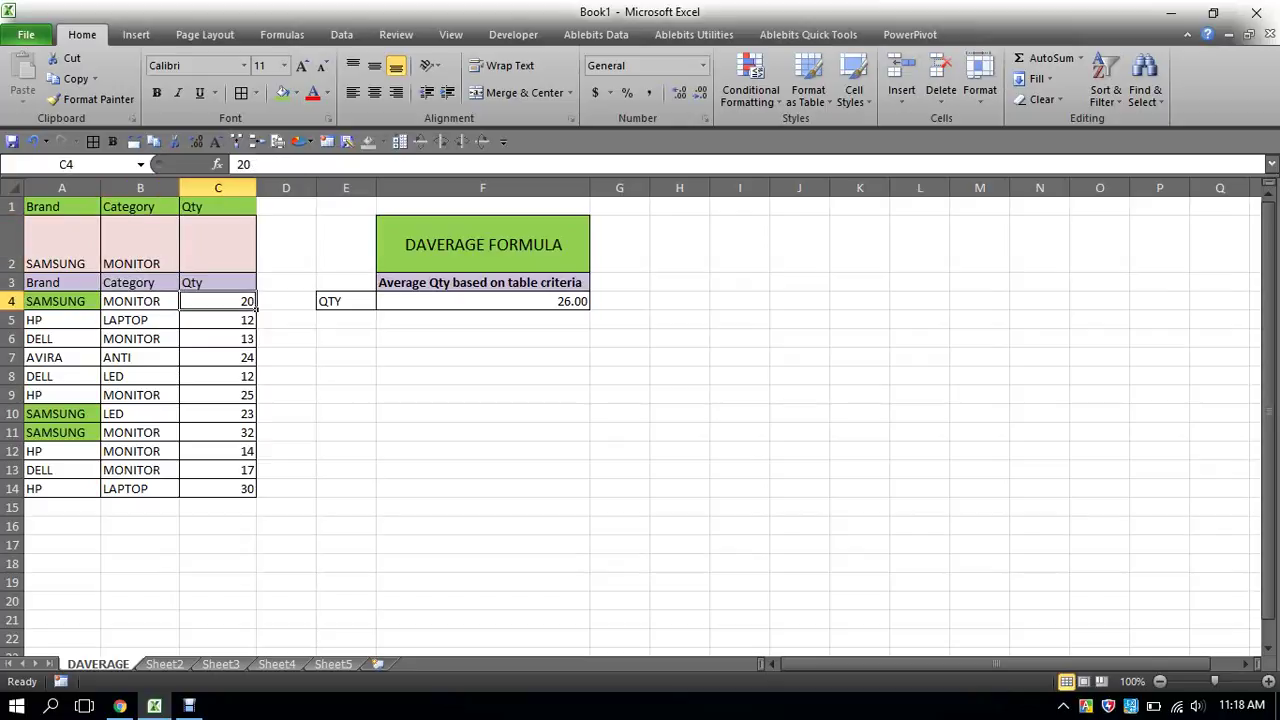
Enter the matching quantities 20 in G10 and 32 in G11
left_click(483, 413)
left_click(619, 432)
left_click(619, 413)
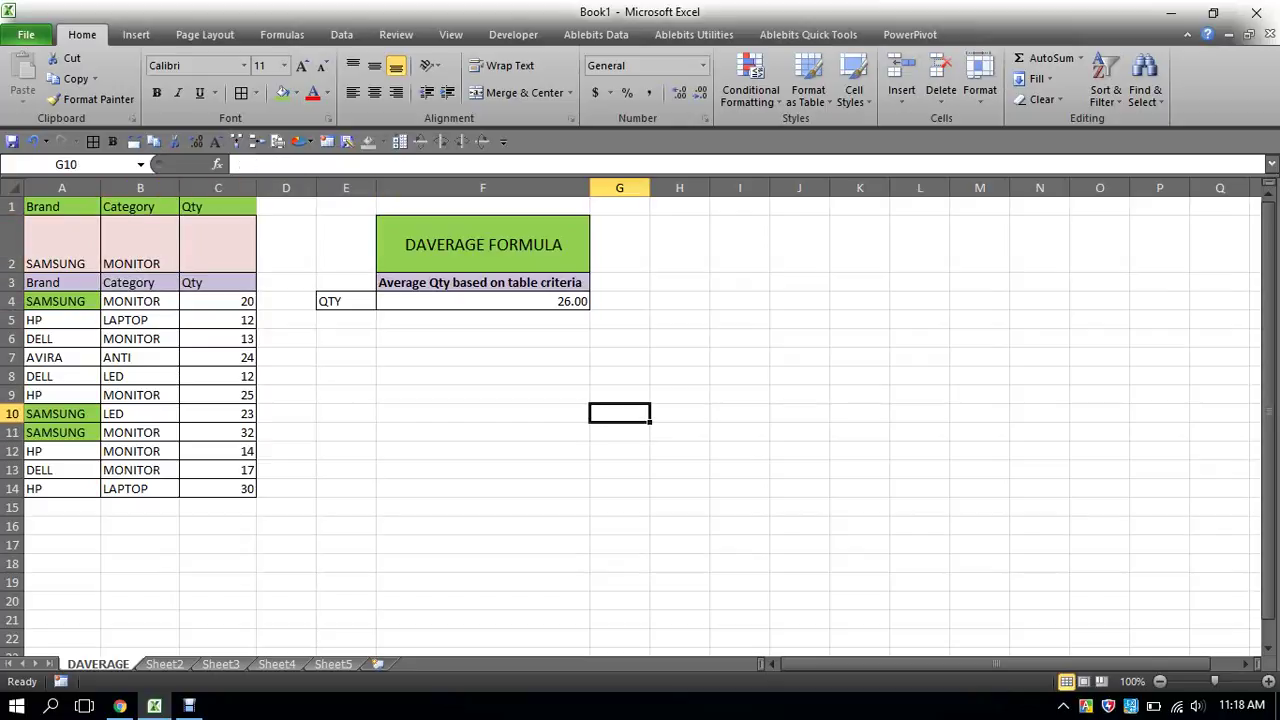
type("20")
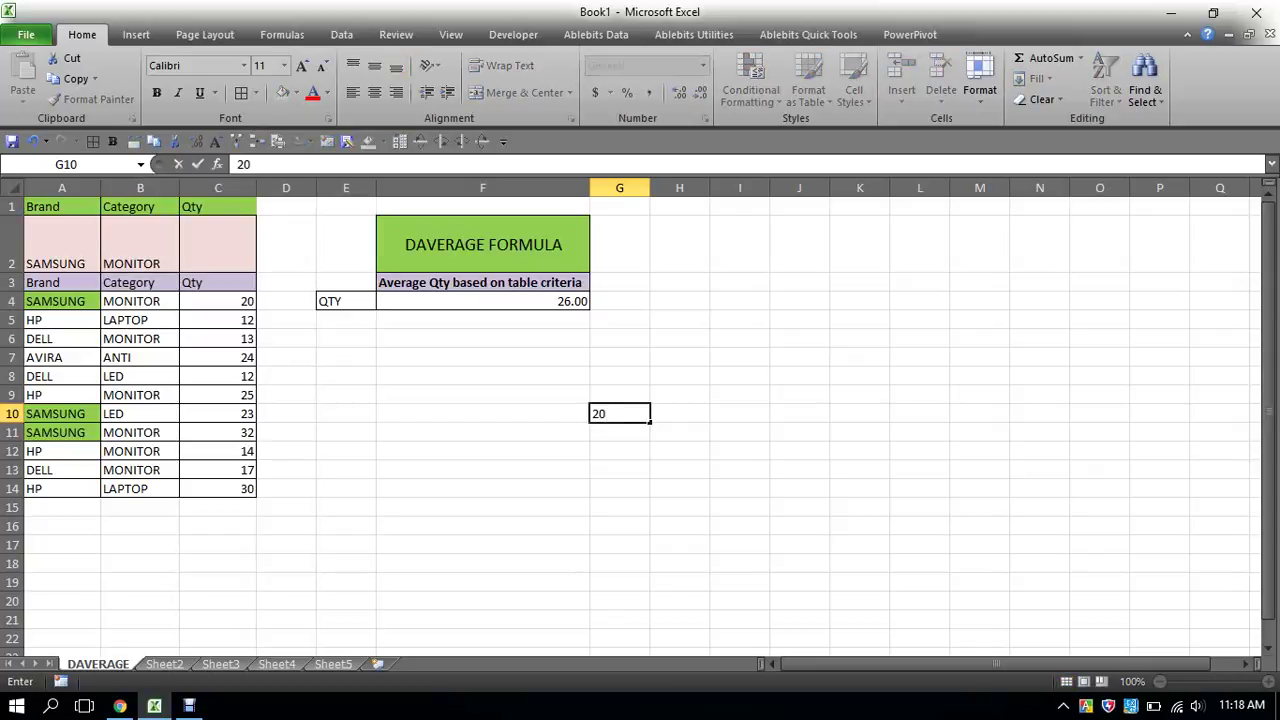
left_click(483, 451)
left_click(140, 432)
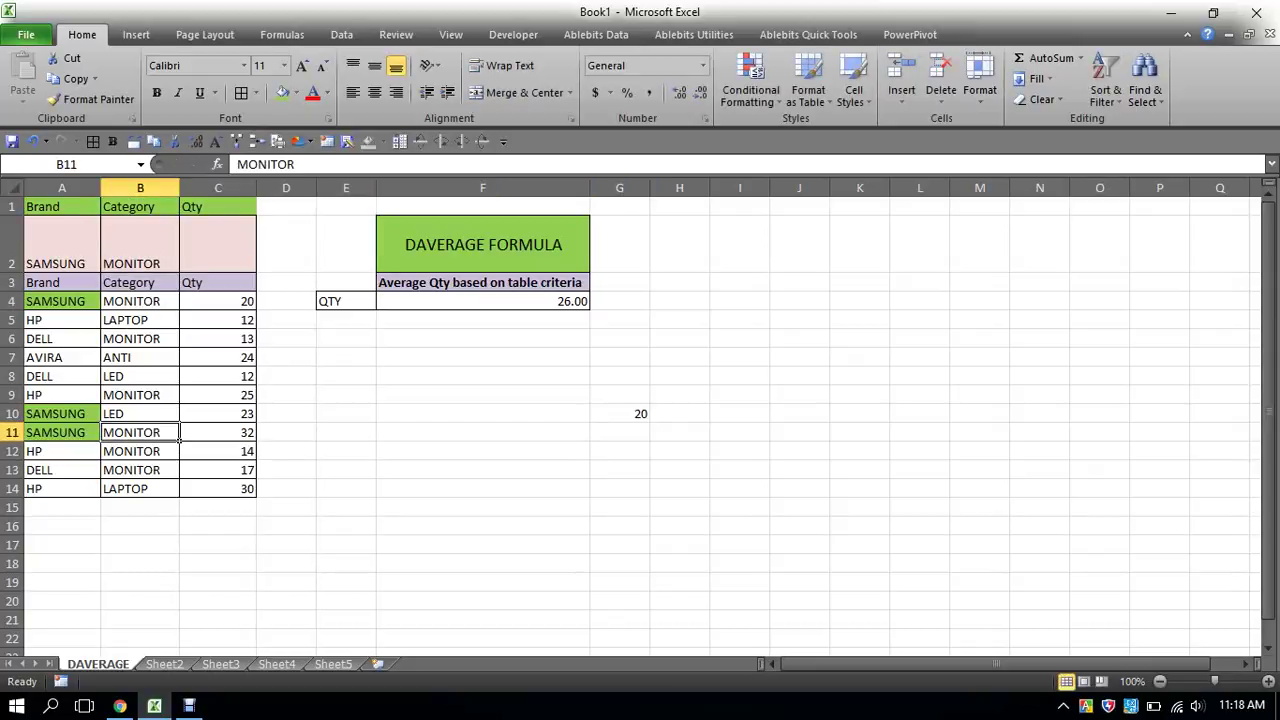
left_click(619, 432)
type("32")
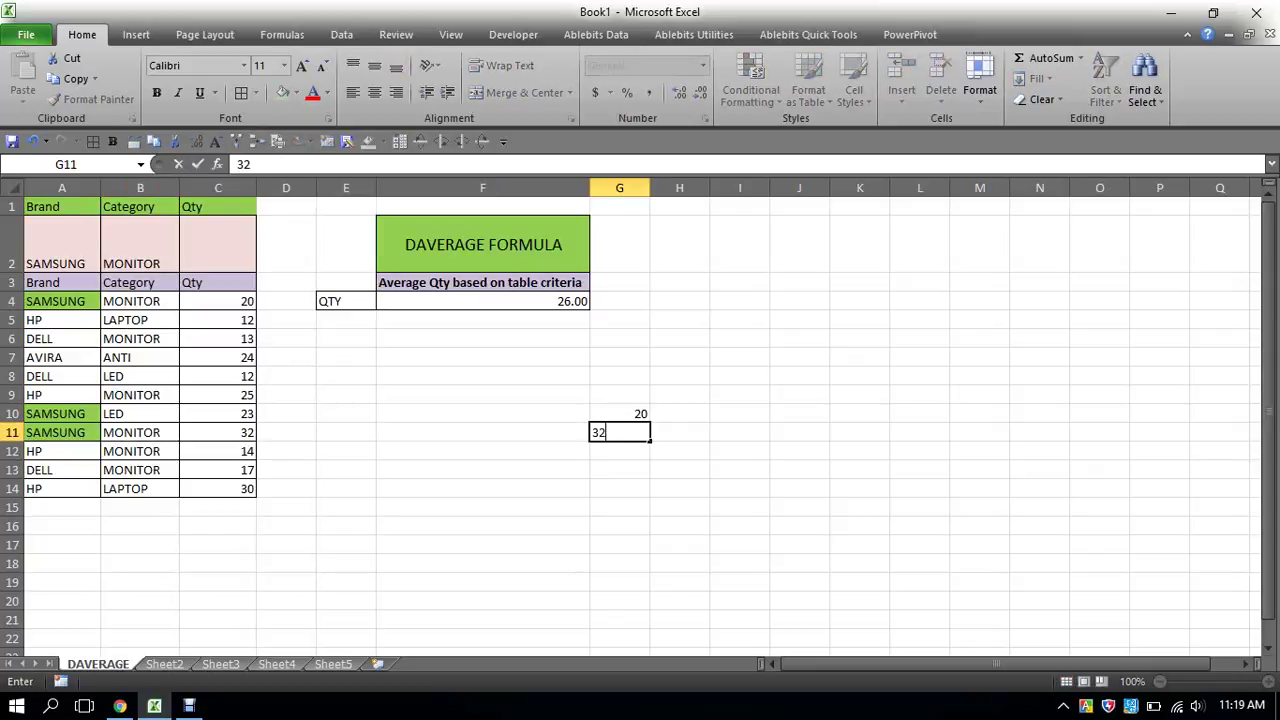
left_click(619, 507)
AutoSum them to 52 in G12 and enter =G12/2 in I12, giving 26
left_click(619, 451)
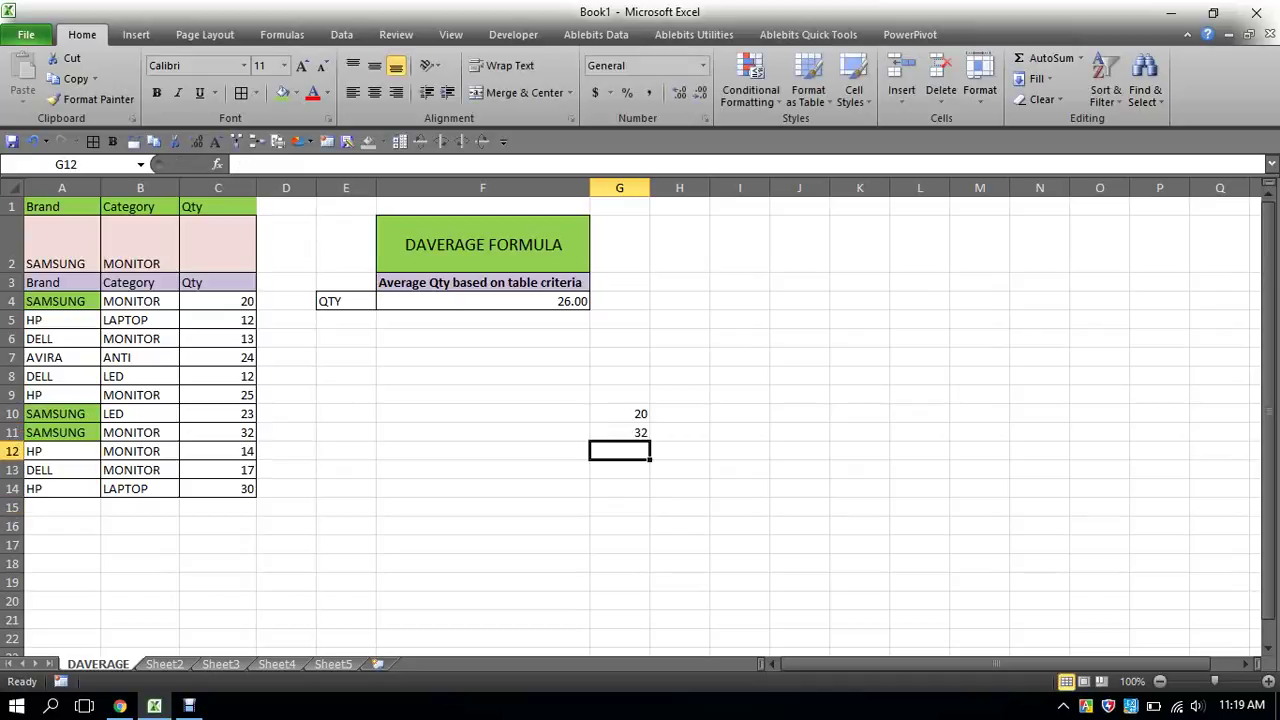
key("alt+equal")
key("ctrl+Return")
left_click(740, 451)
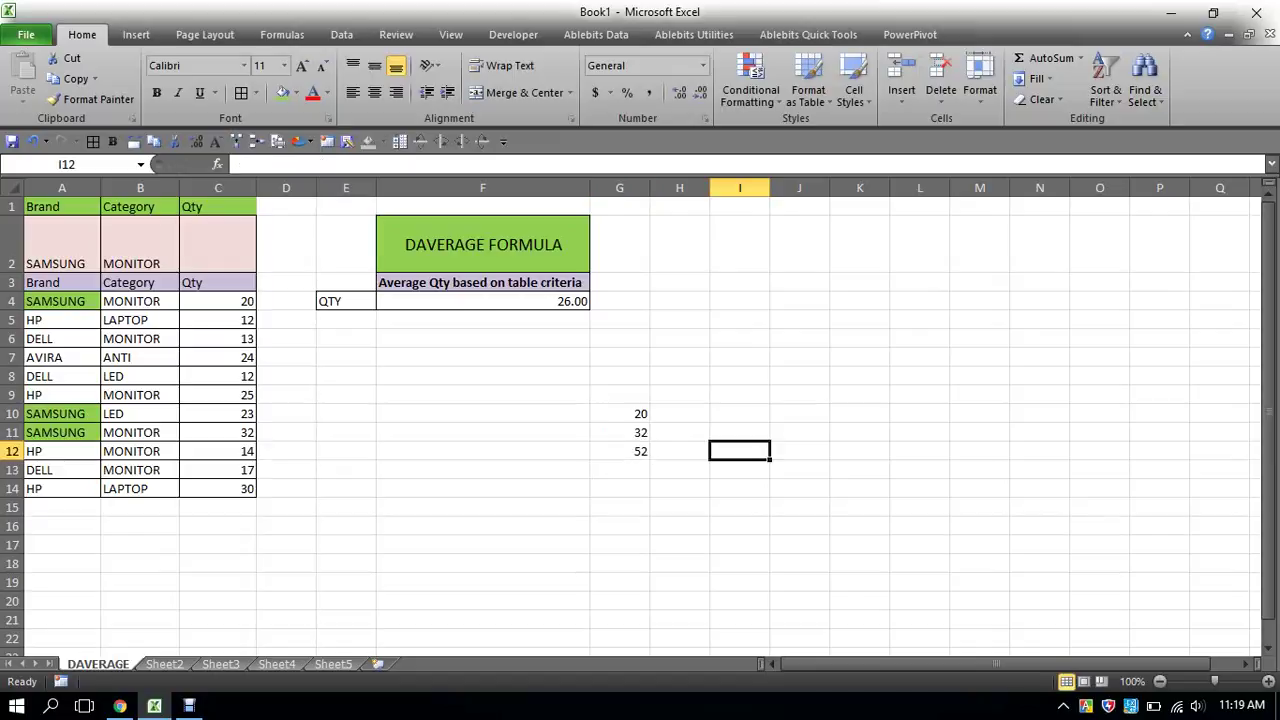
type("=")
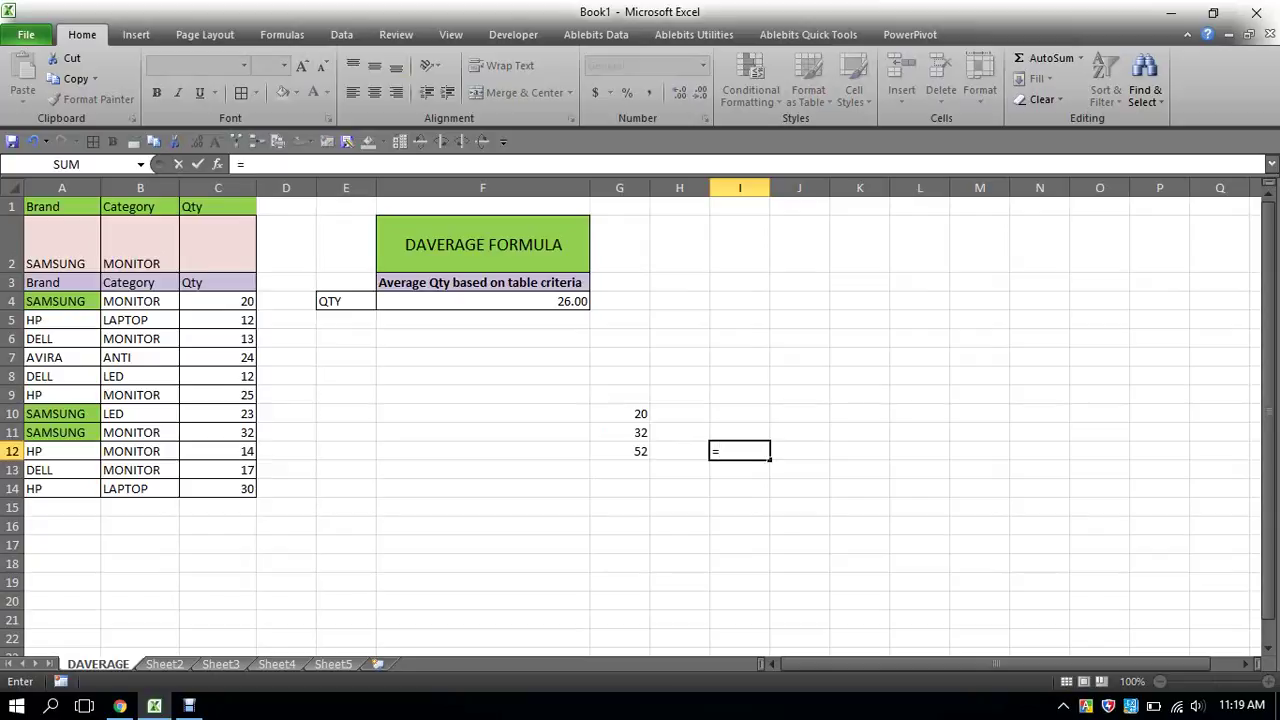
left_click(620, 451)
type("/")
type("2")
key("Return")
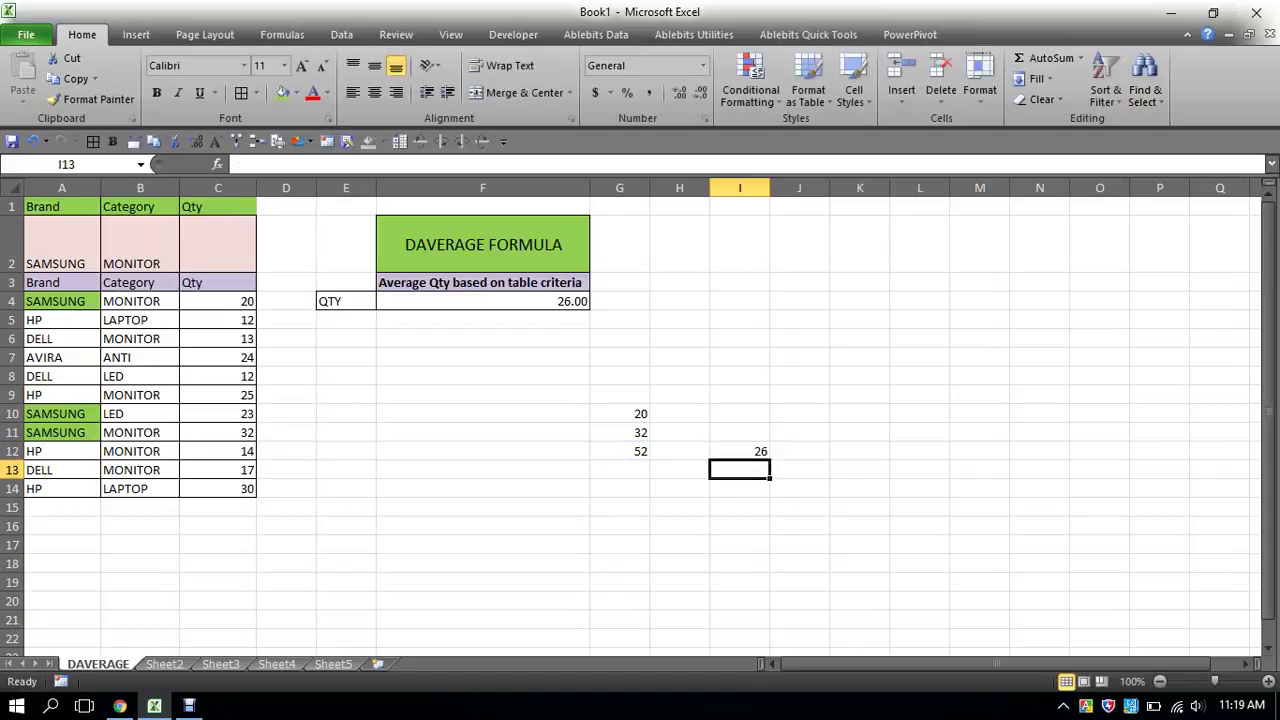
Fill the check result I12 green and give F4 a very light grey fill
left_click(740, 451)
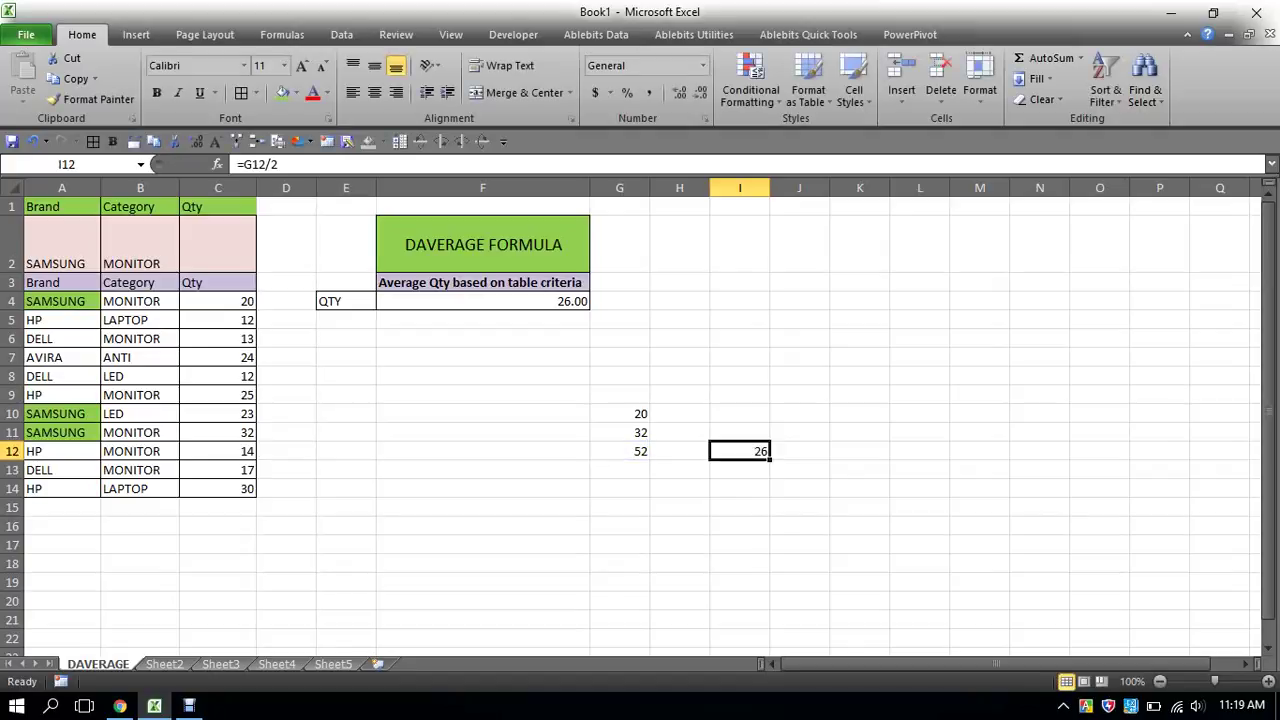
left_click(283, 92)
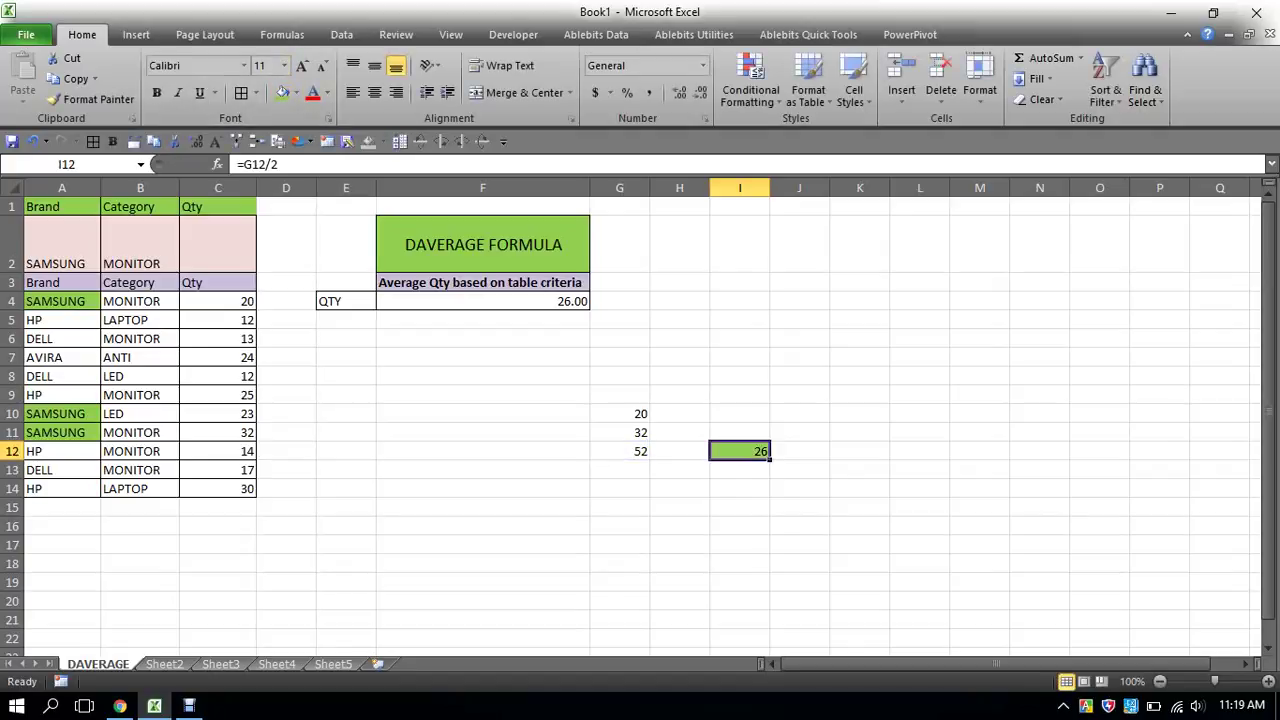
left_click(483, 301)
left_click(283, 92)
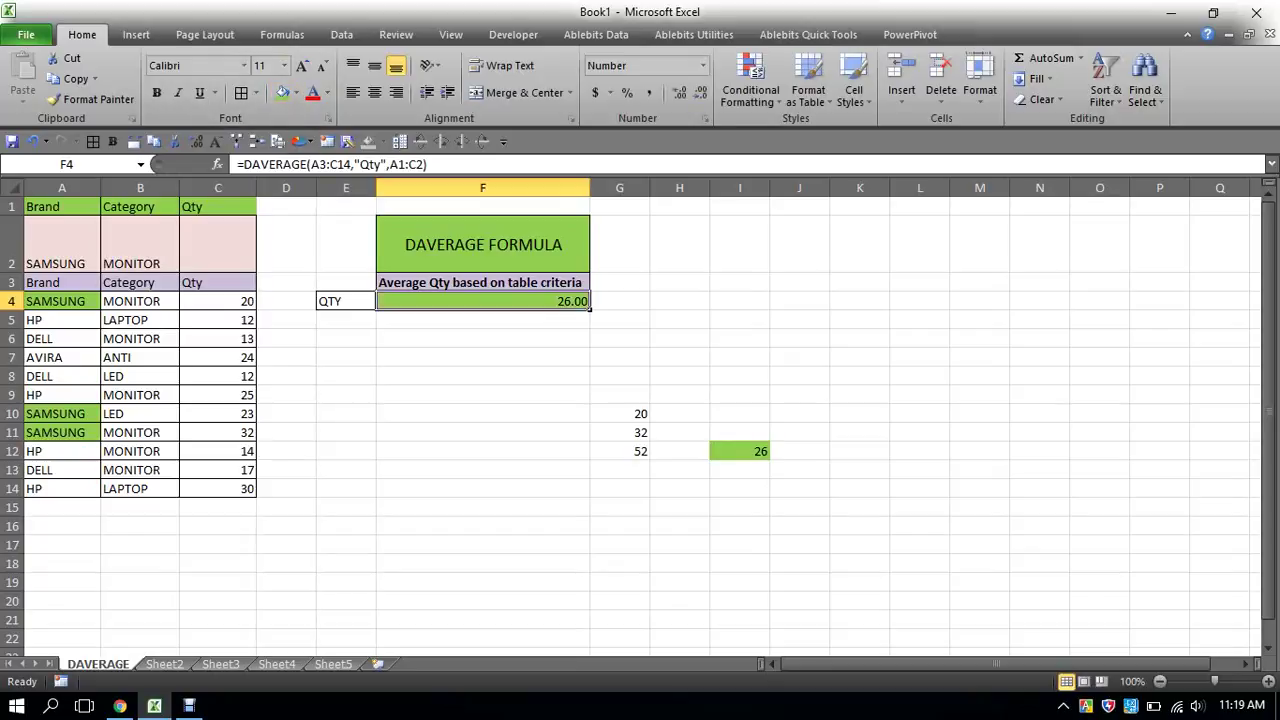
left_click(296, 92)
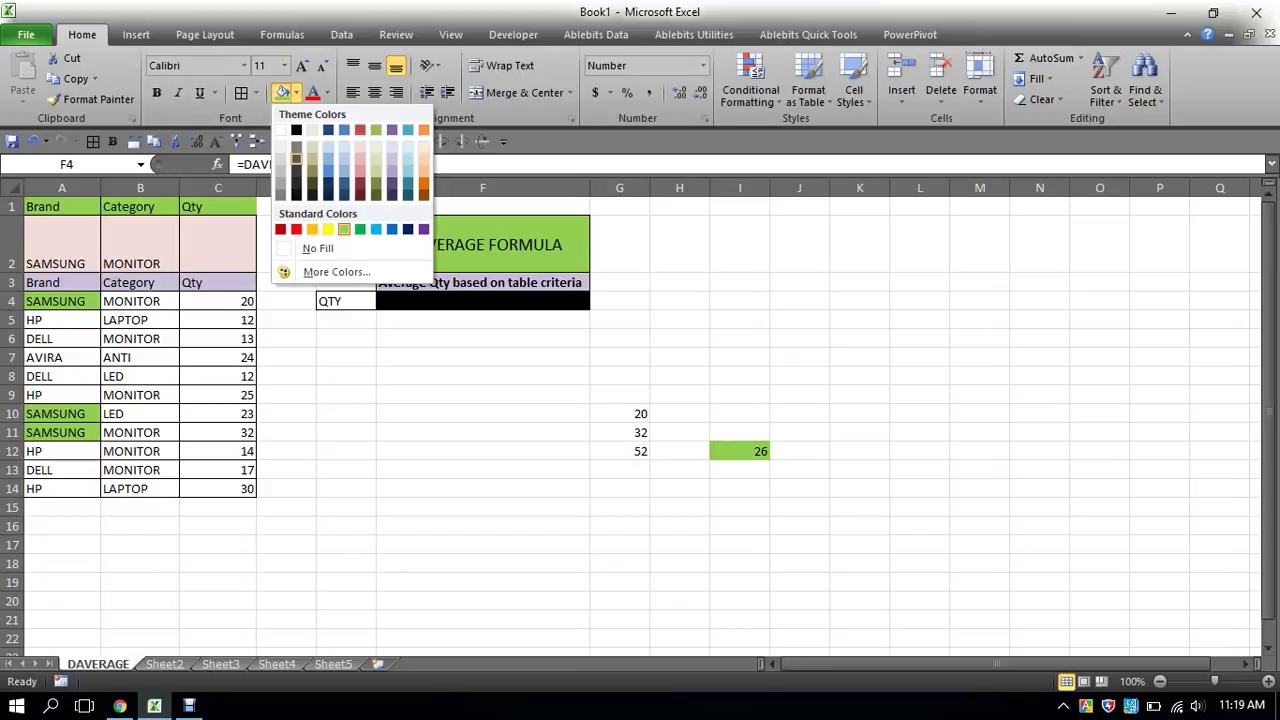
left_click(281, 146)
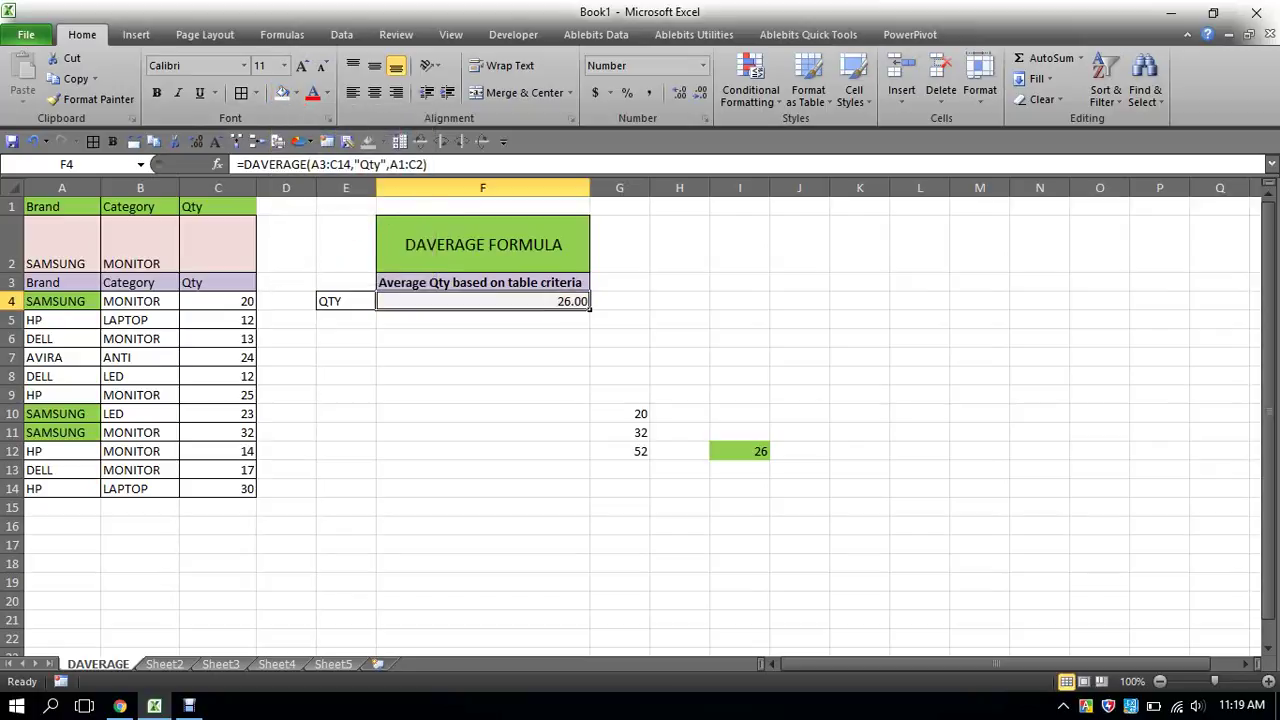
Set I12 to No Fill and clear the helper numbers in G10:I12
left_click(739, 451)
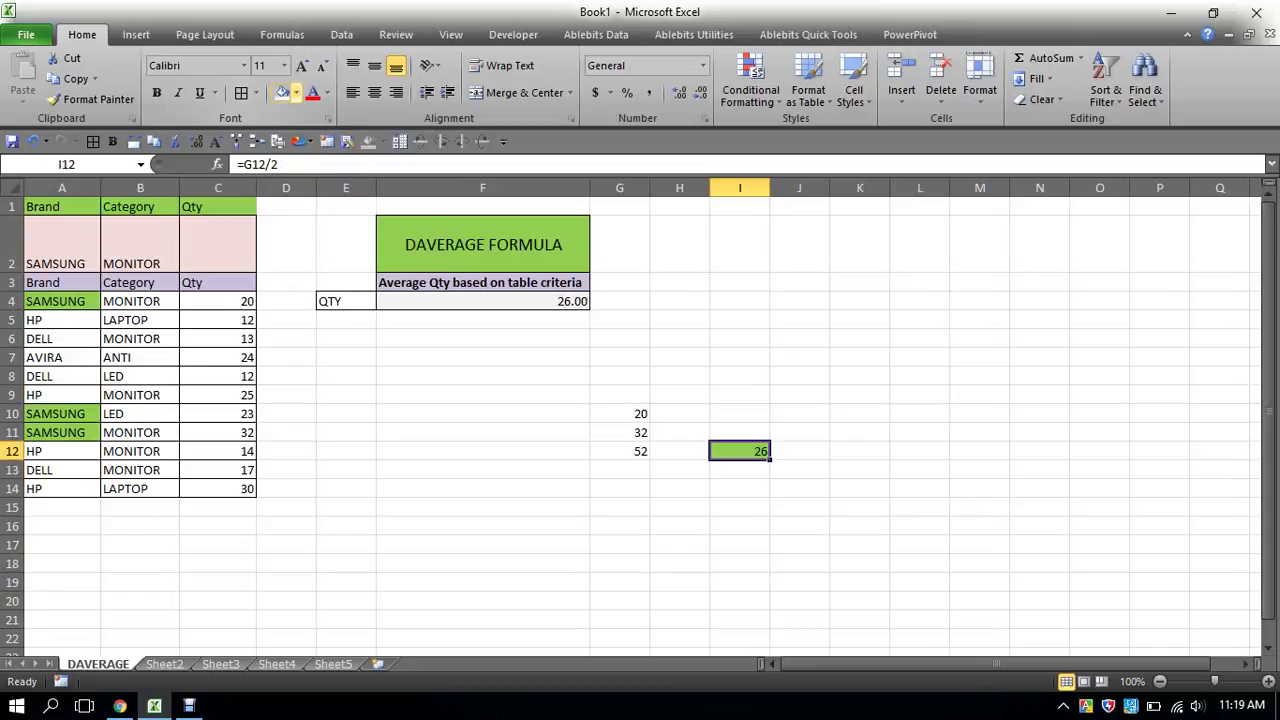
left_click(296, 92)
left_click(305, 249)
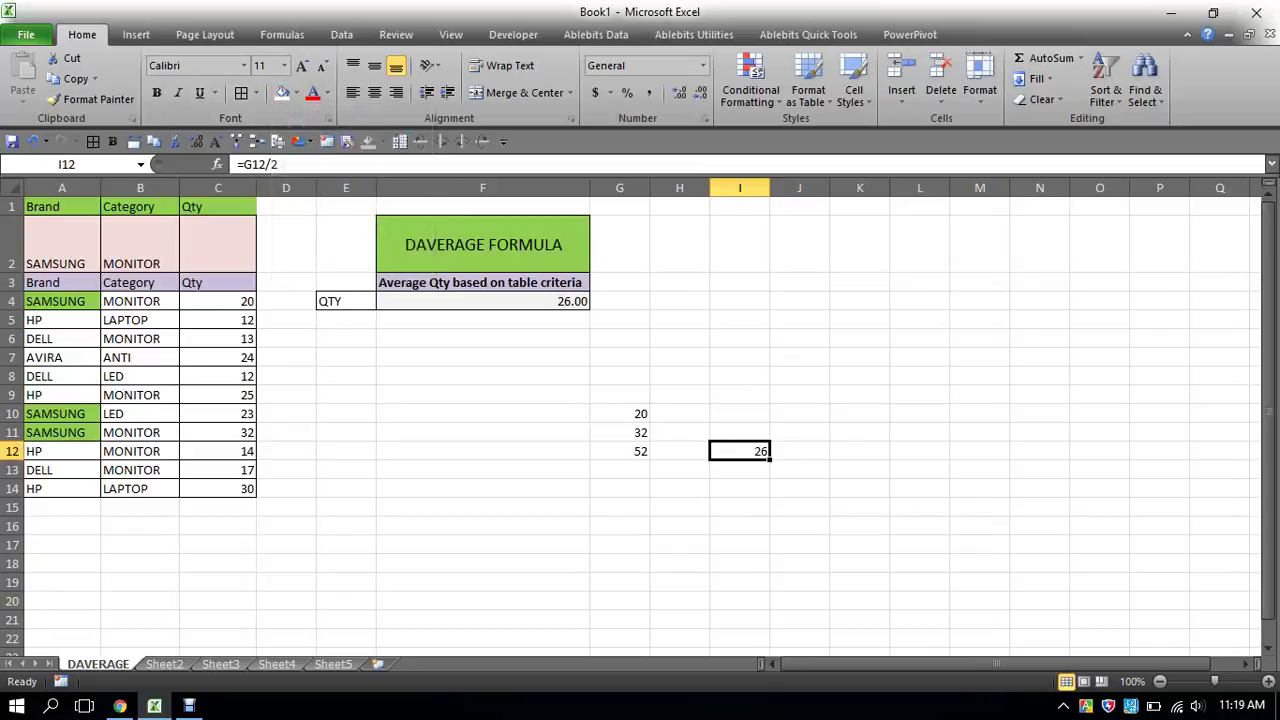
left_click(739, 526)
left_click_drag(620, 413, 740, 451)
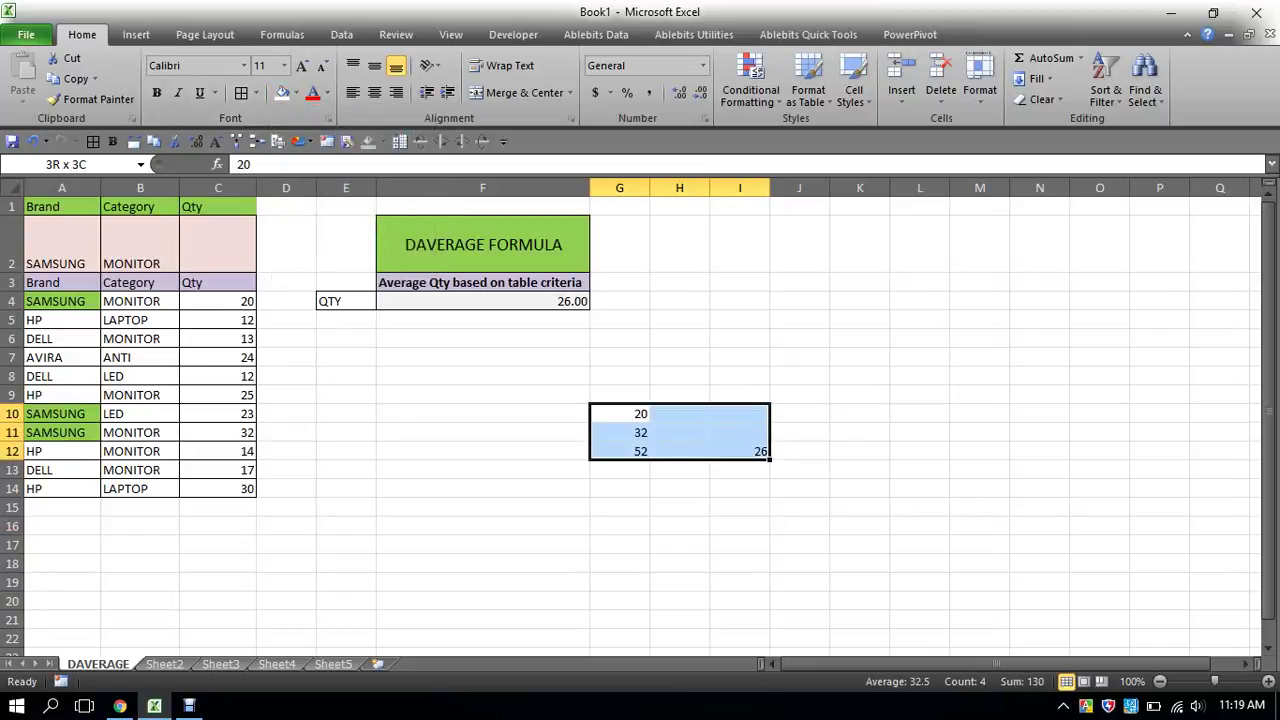
key("Delete")
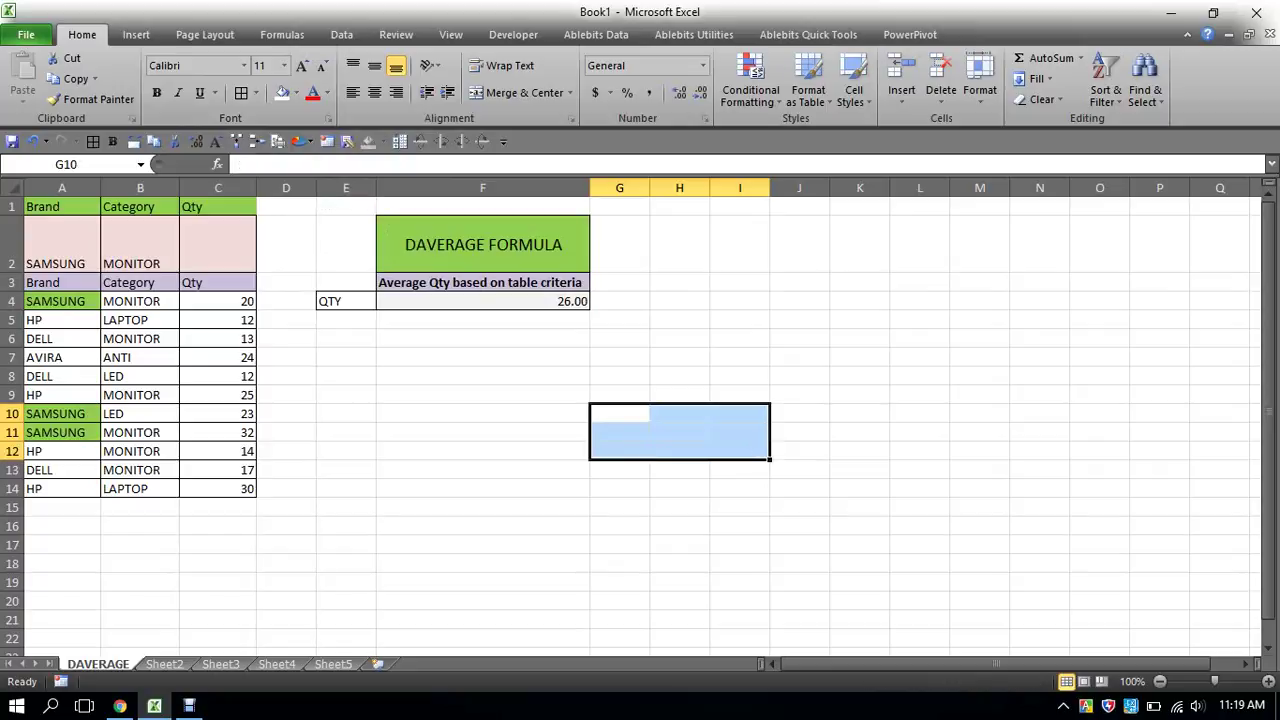
left_click(799, 413)
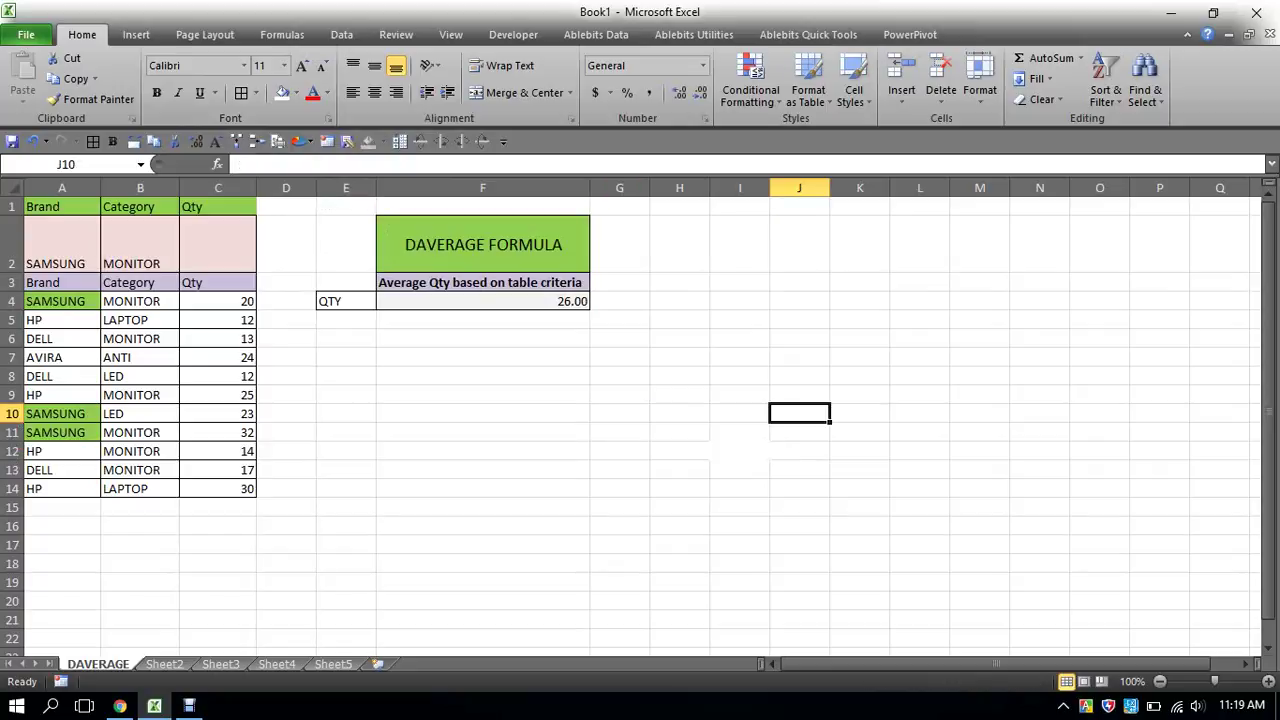
Set the Brand criterion in A2 to HP from its drop-down list
right_click(70, 255)
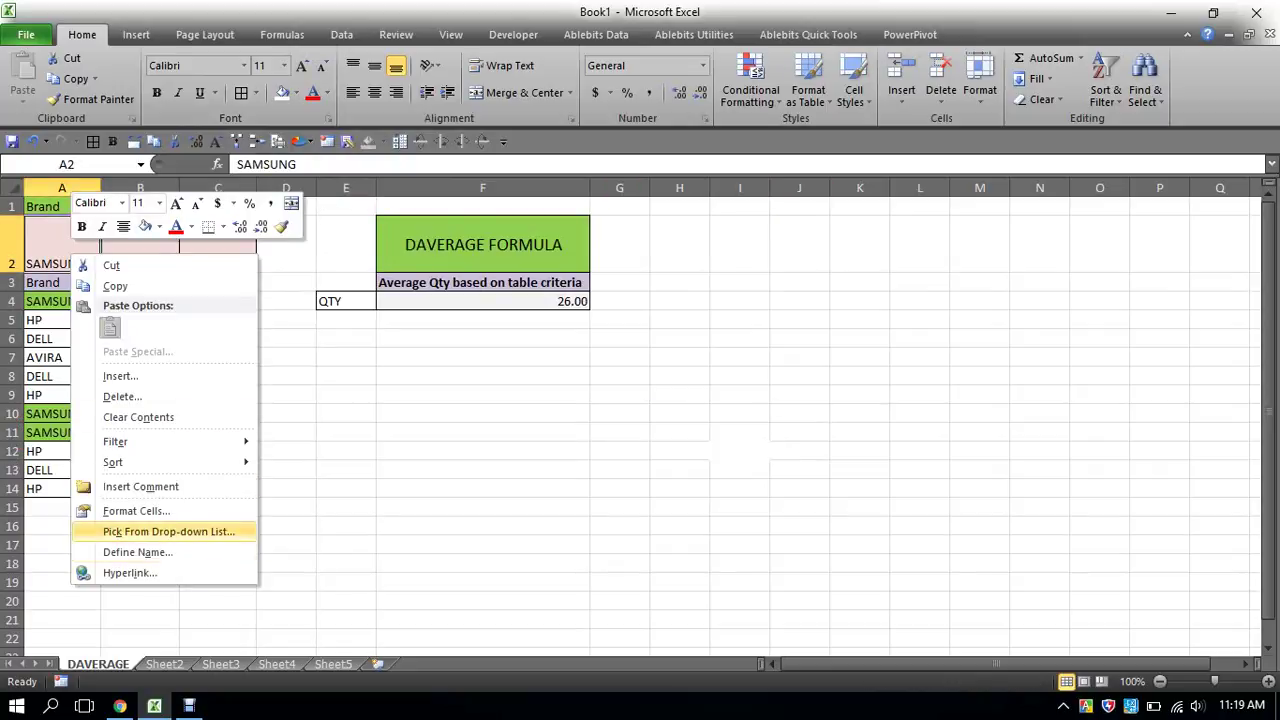
left_click(168, 531)
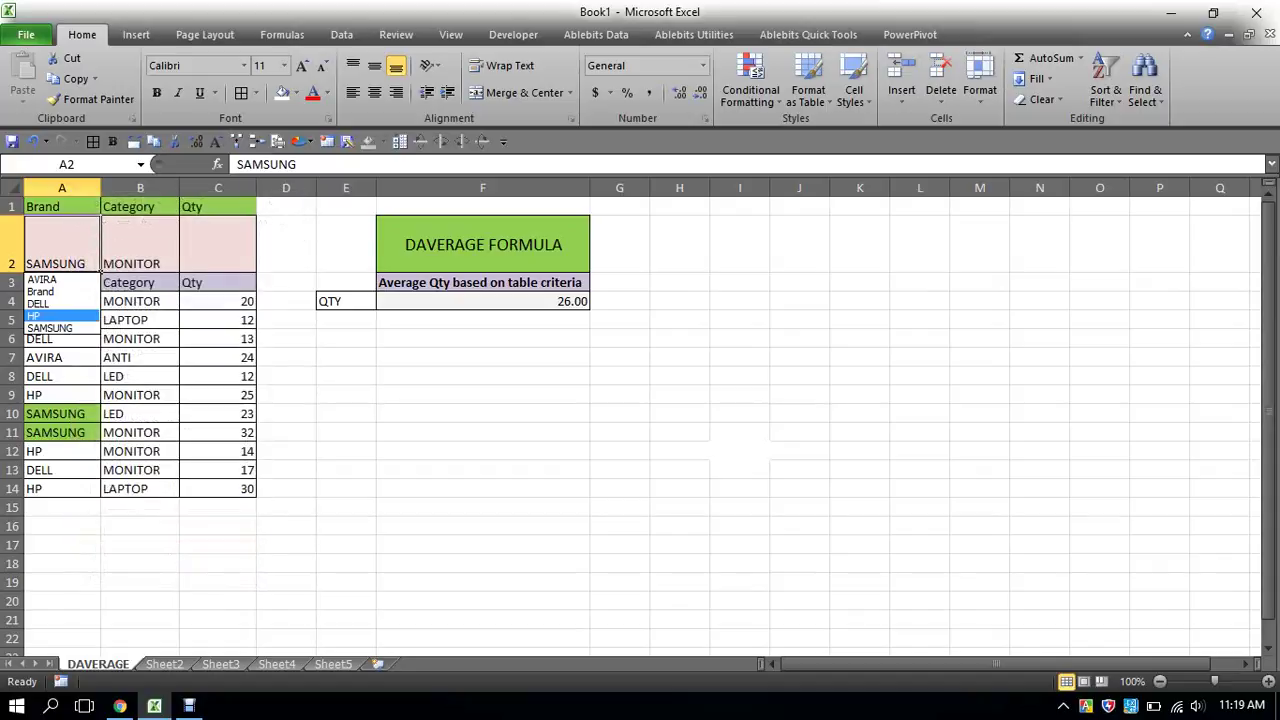
key("Return")
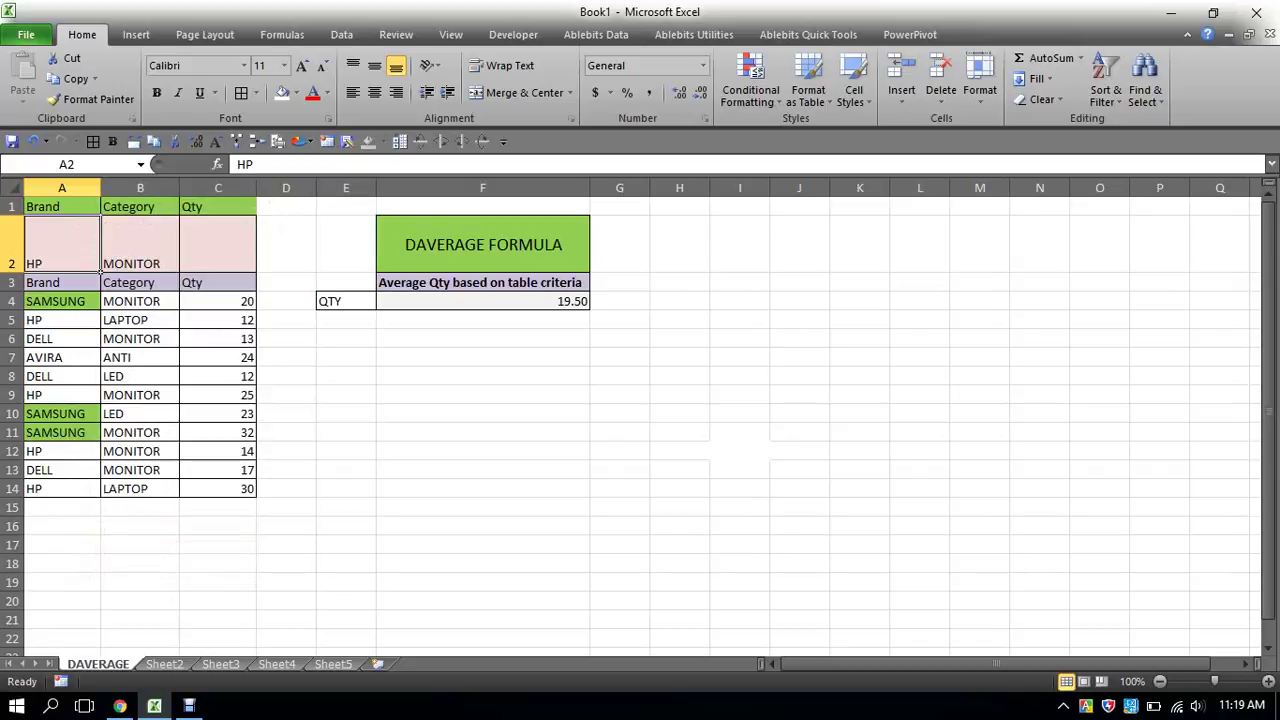
Set the Category criterion in B2 to LAPTOP, giving an F4 average of 21.00
left_click(177, 270)
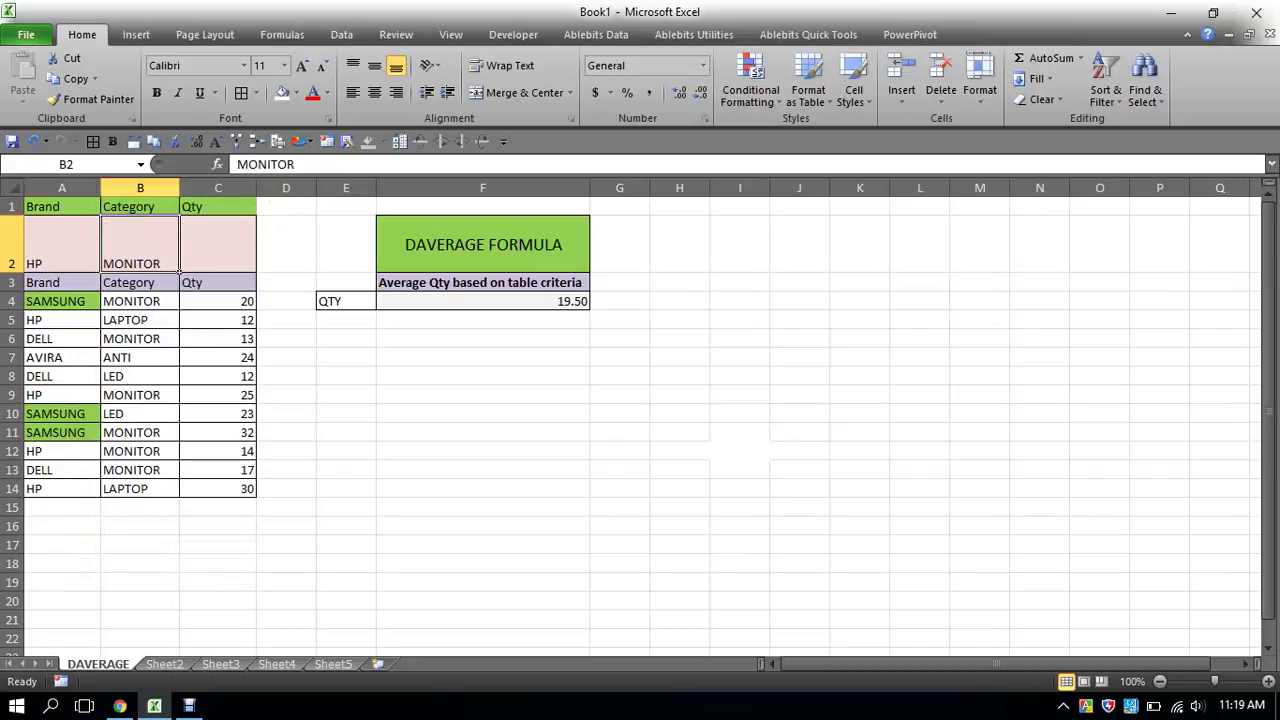
right_click(121, 244)
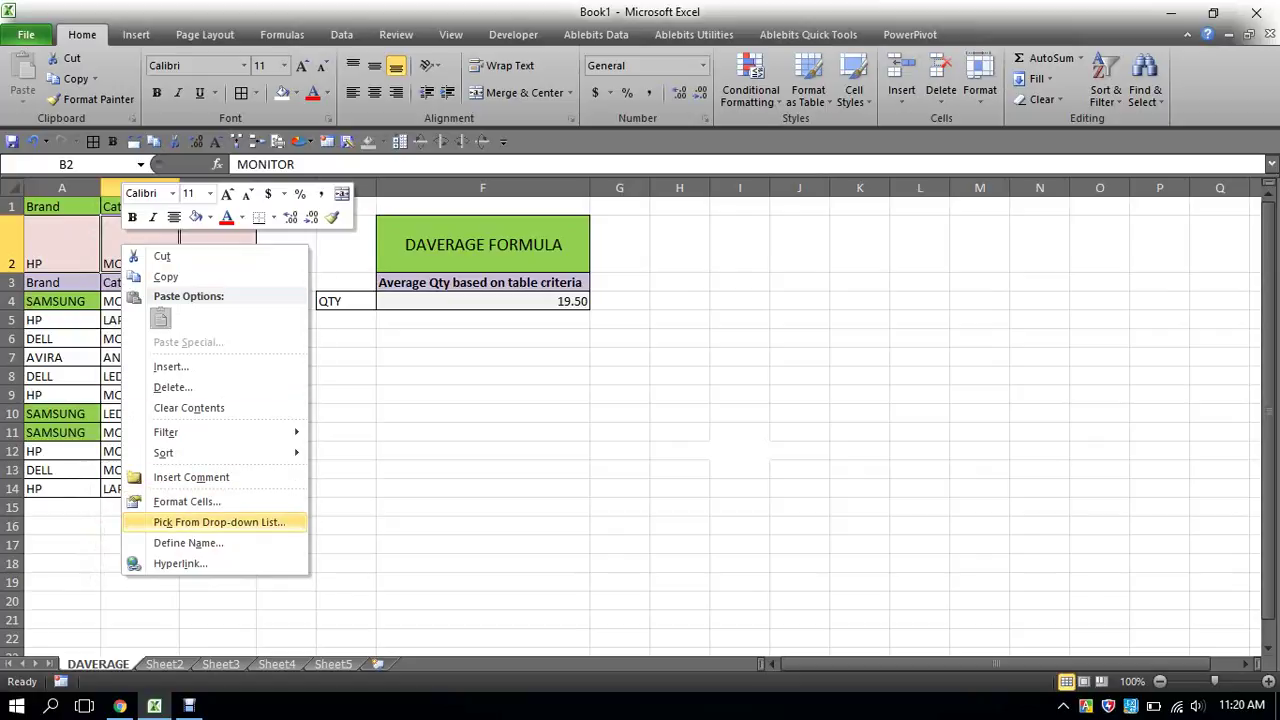
left_click(219, 522)
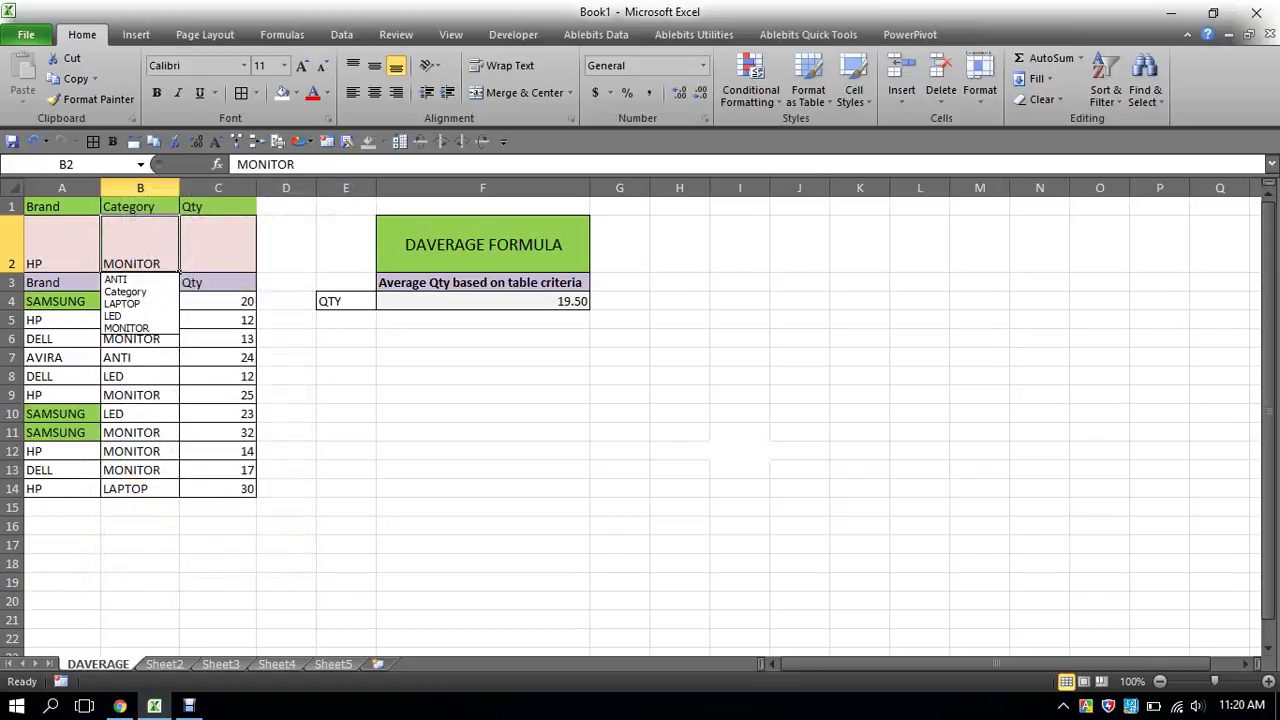
key("Return")
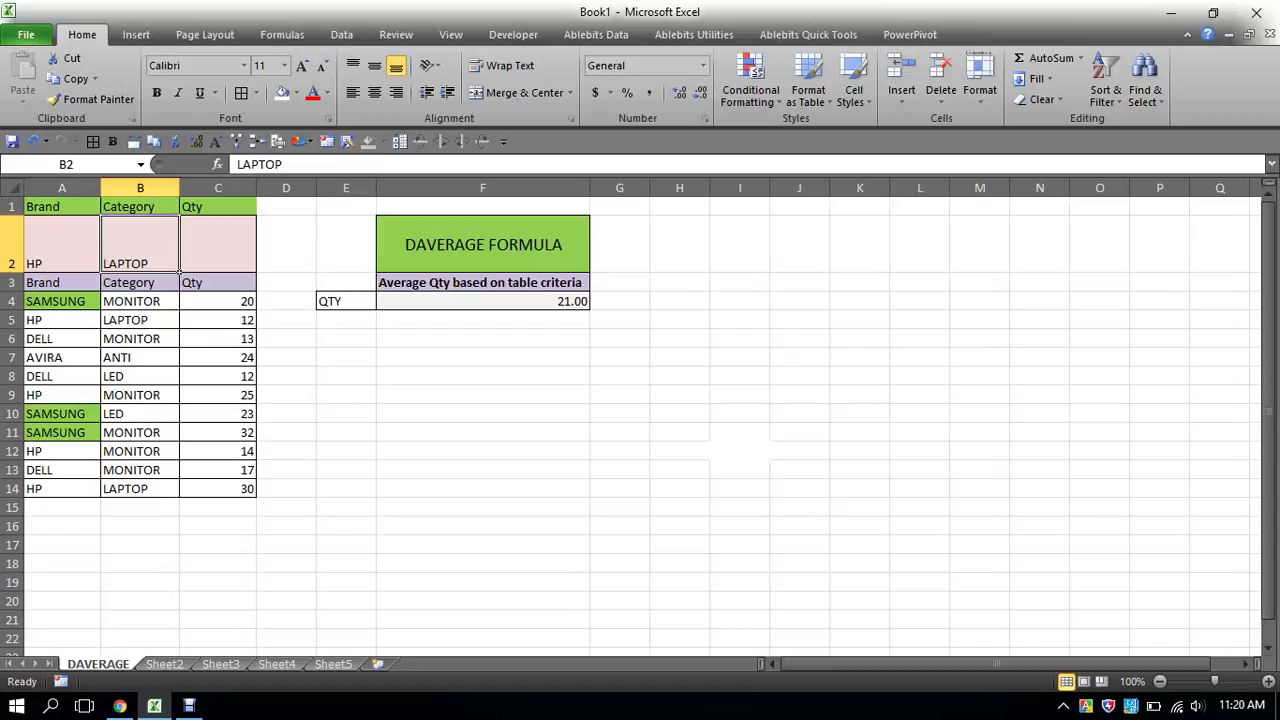
left_click(483, 357)
left_click(483, 301)
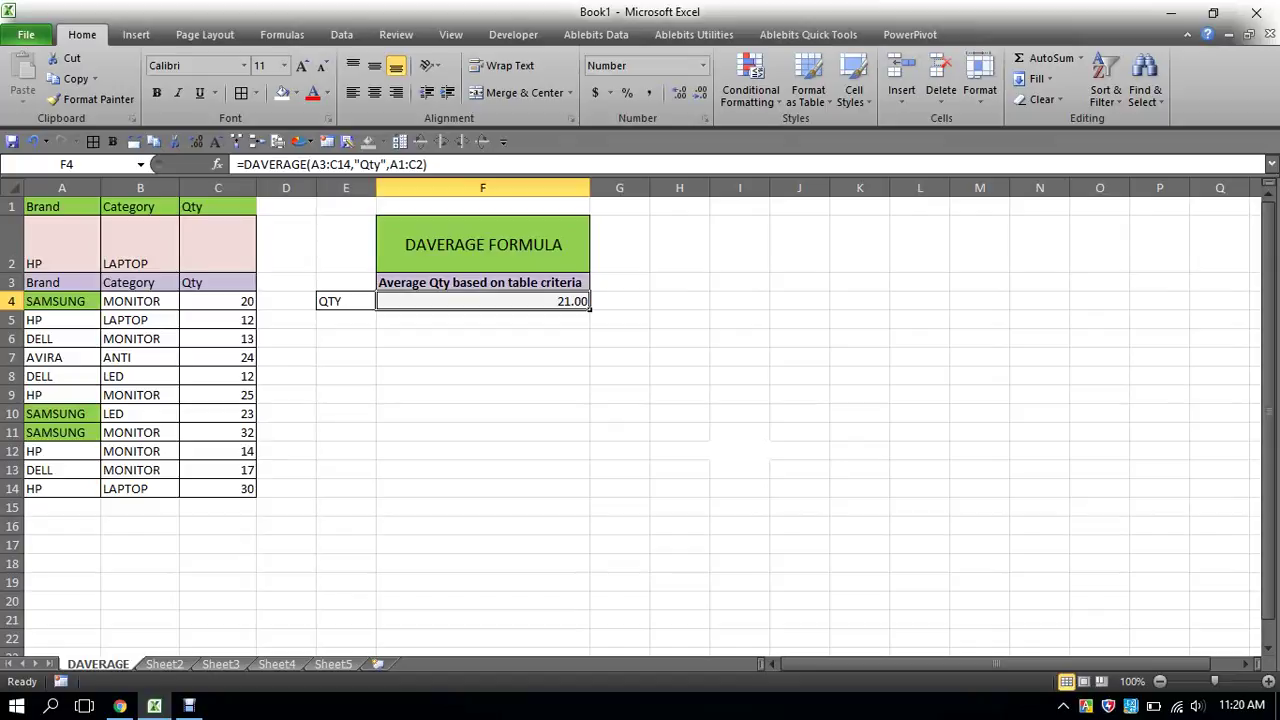
left_click(99, 268)
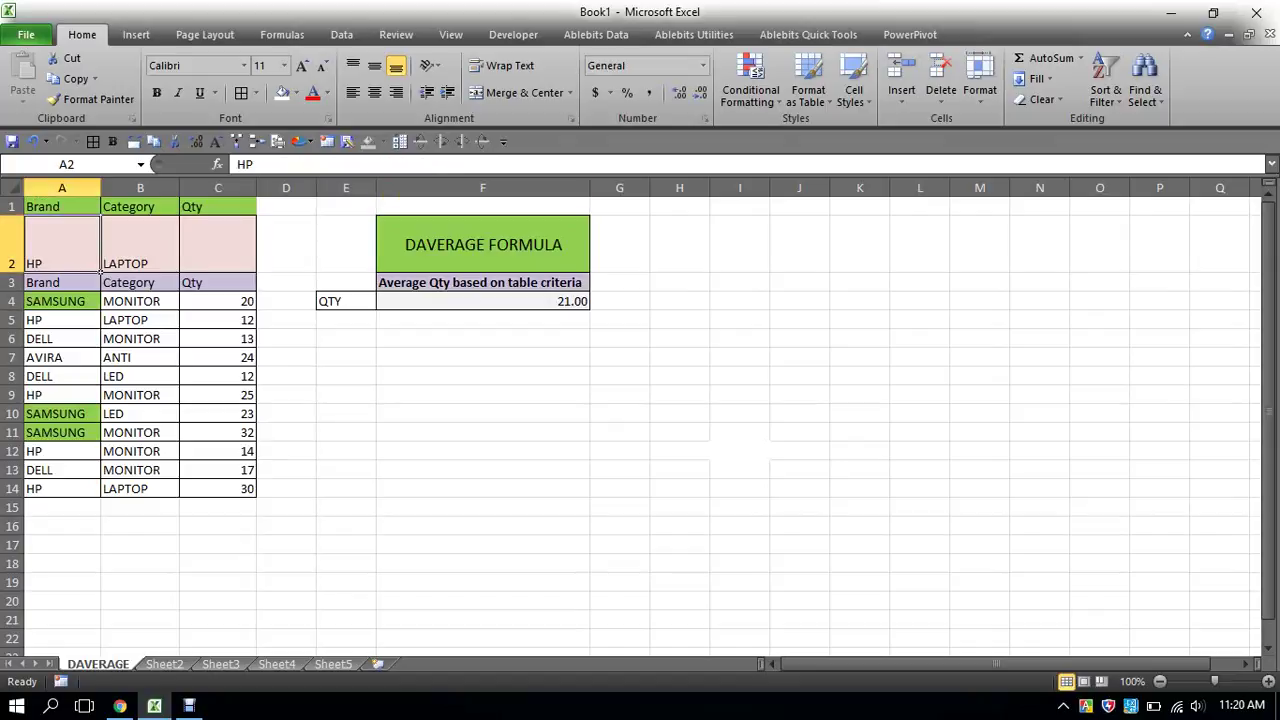
left_click(140, 250)
left_click(483, 301)
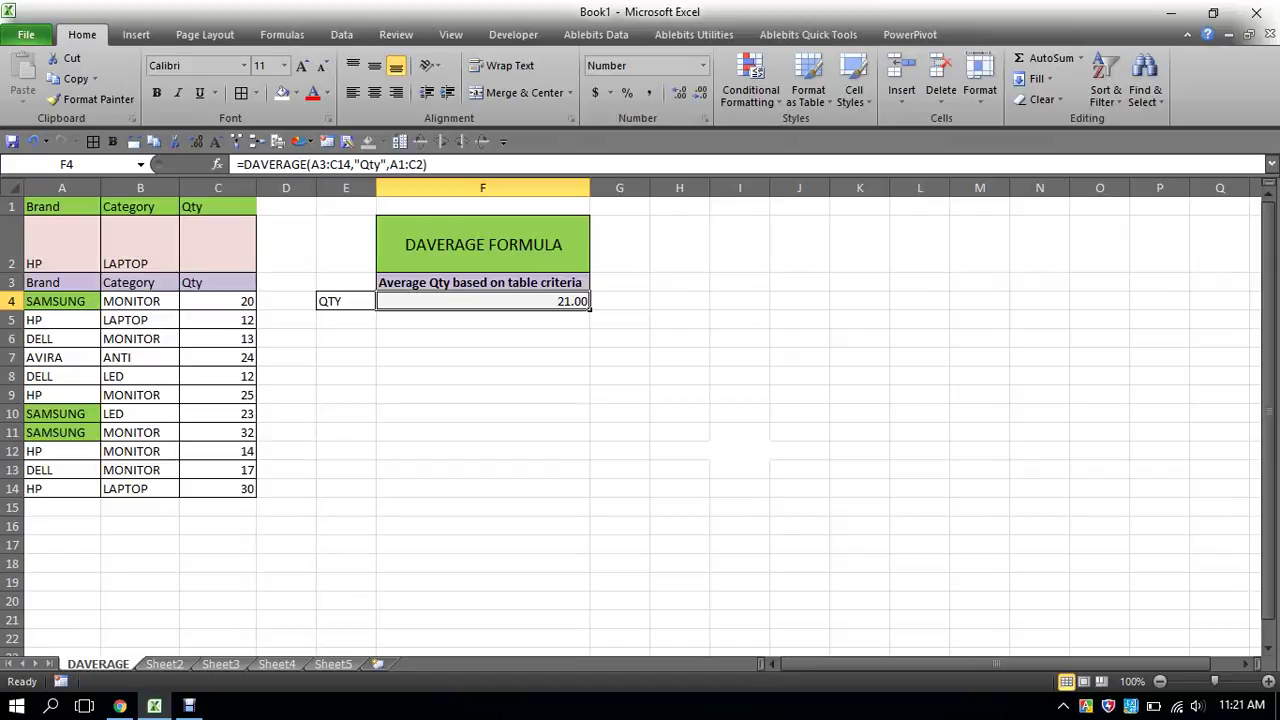
Set the Brand criterion in A2 to DELL from its drop-down list
right_click(66, 250)
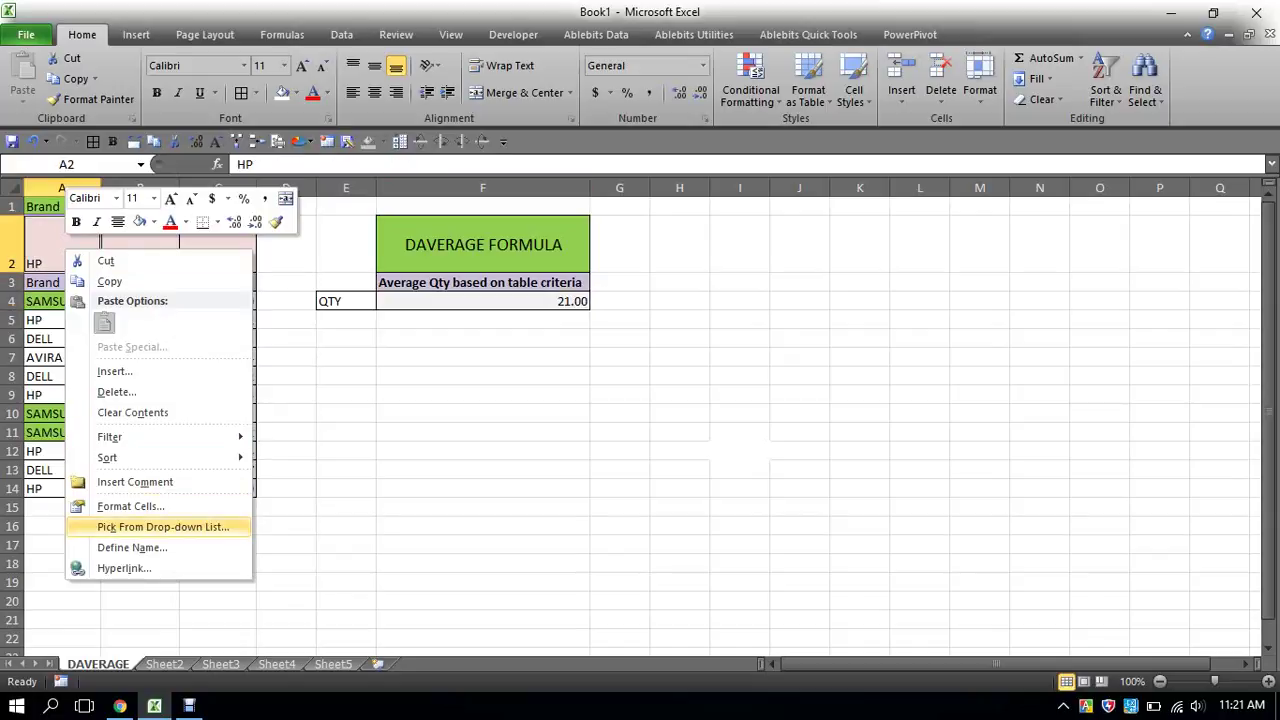
left_click(163, 527)
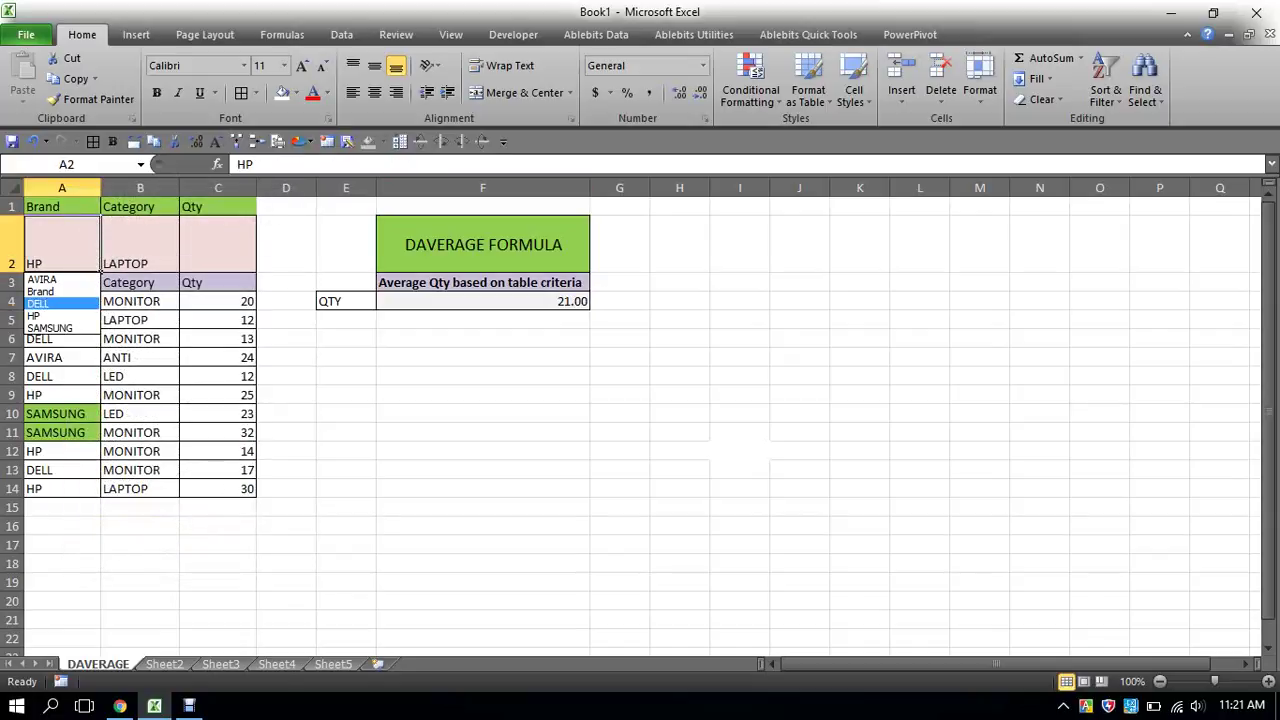
left_click(40, 303)
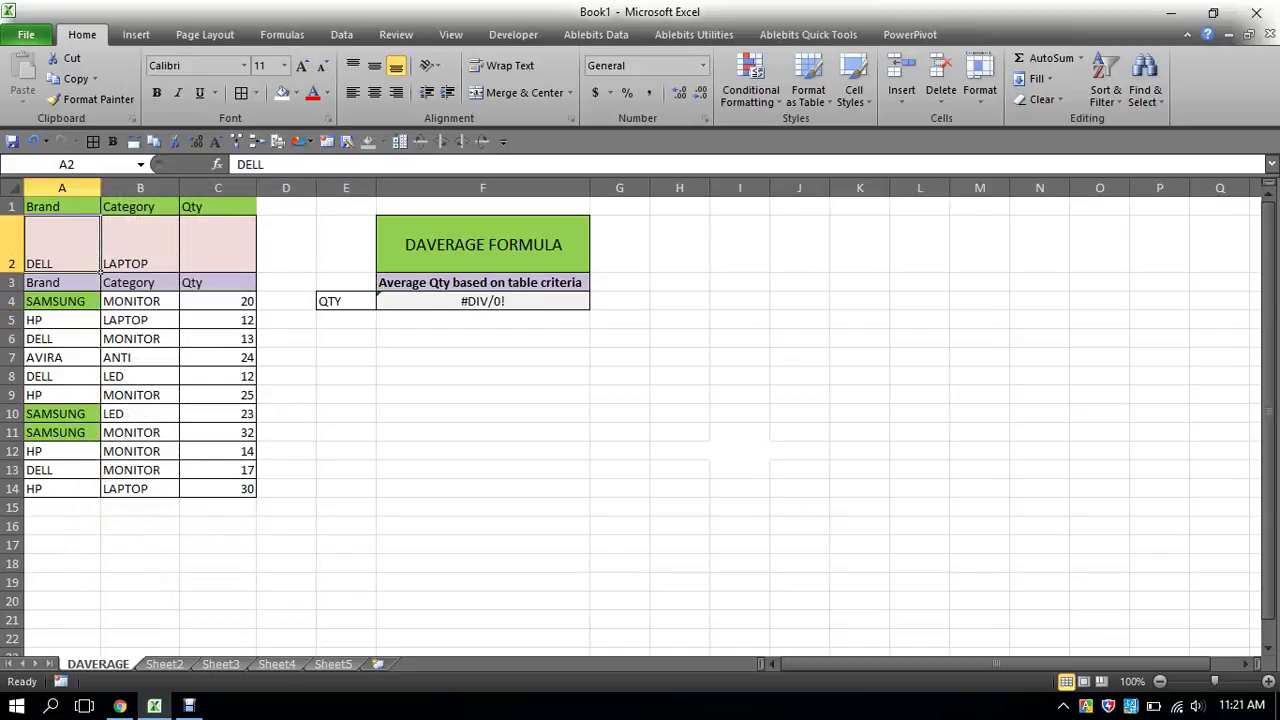
Set the Category criterion in B2 to MONITOR, giving an F4 average of 15.00
right_click(132, 252)
mouse_move(180, 440)
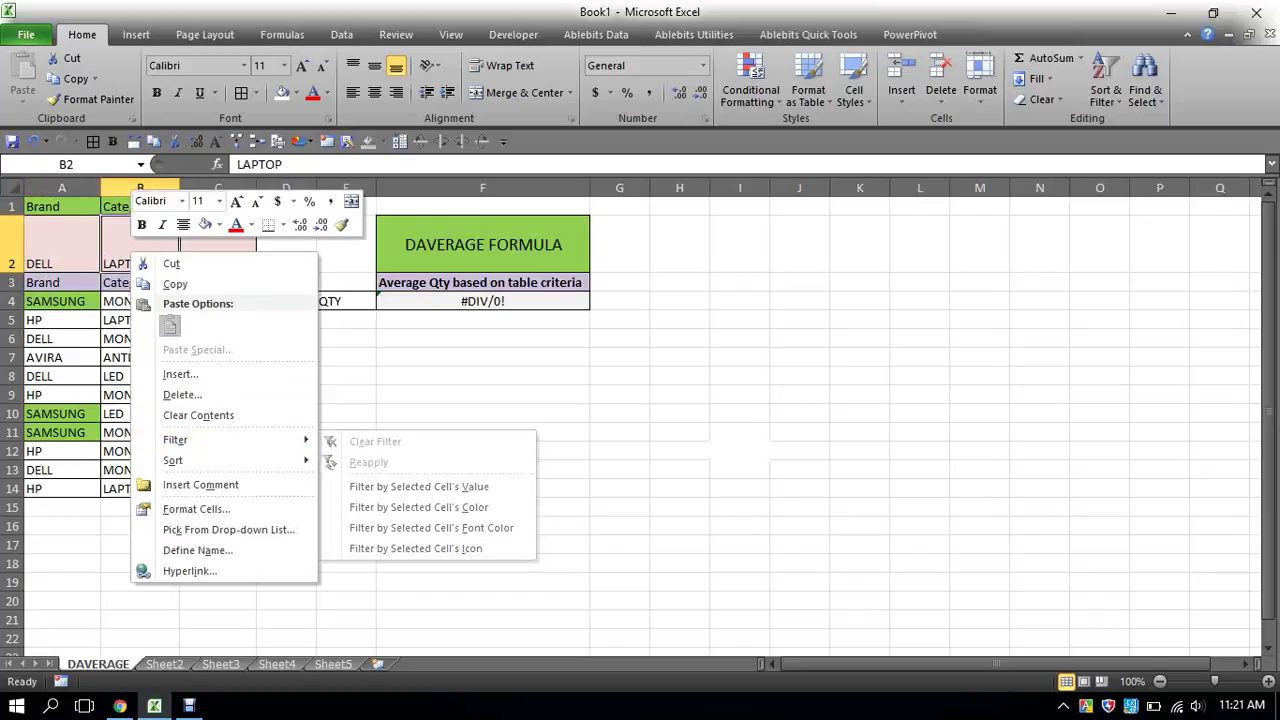
key("Escape")
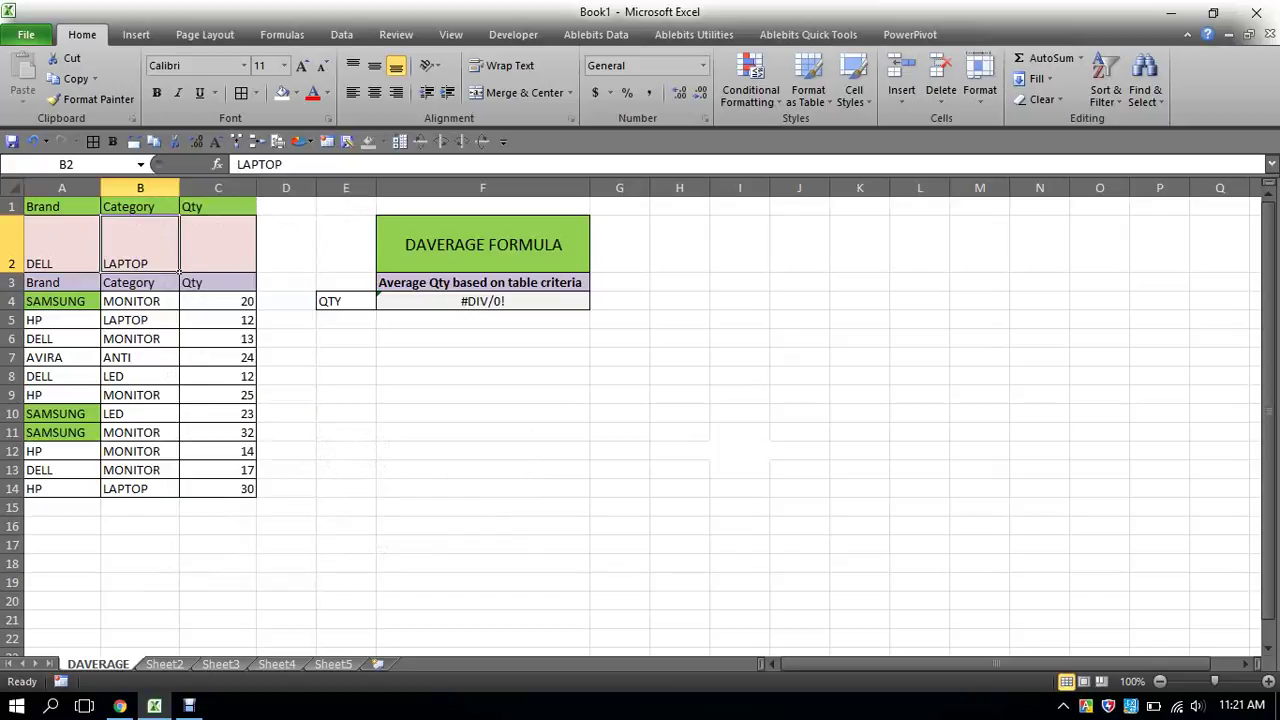
right_click(146, 246)
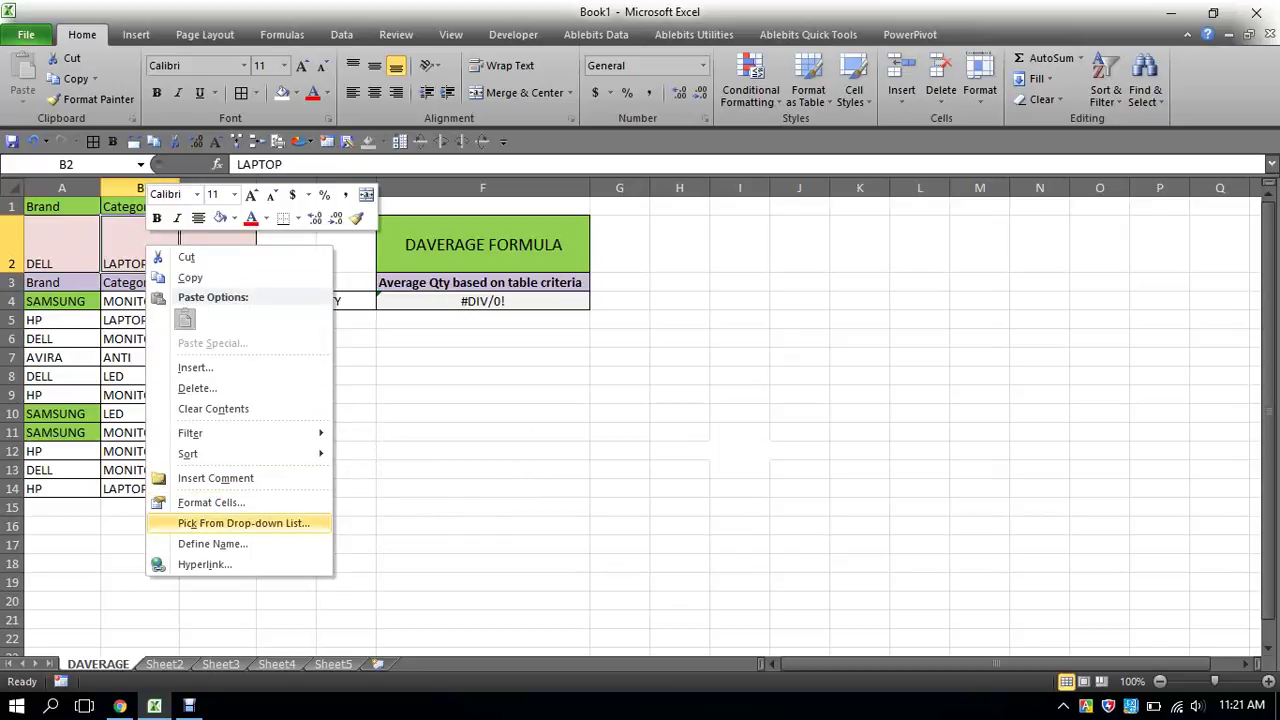
left_click(244, 523)
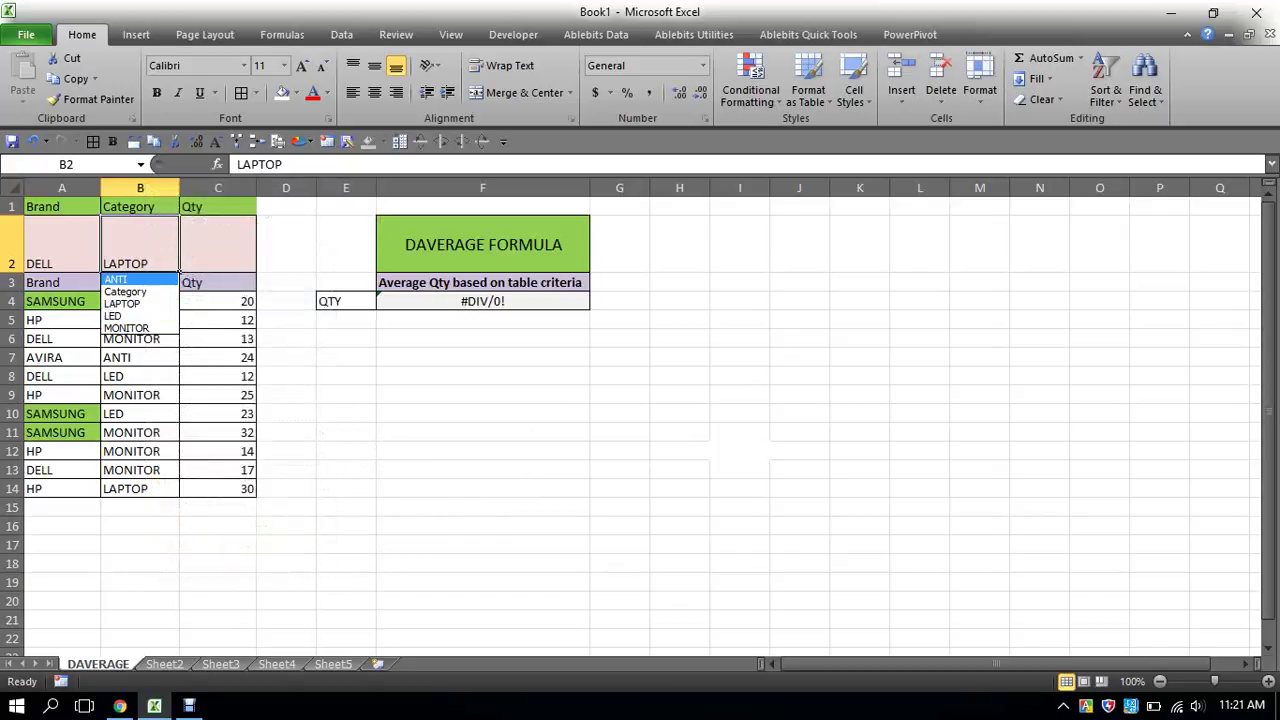
left_click(126, 328)
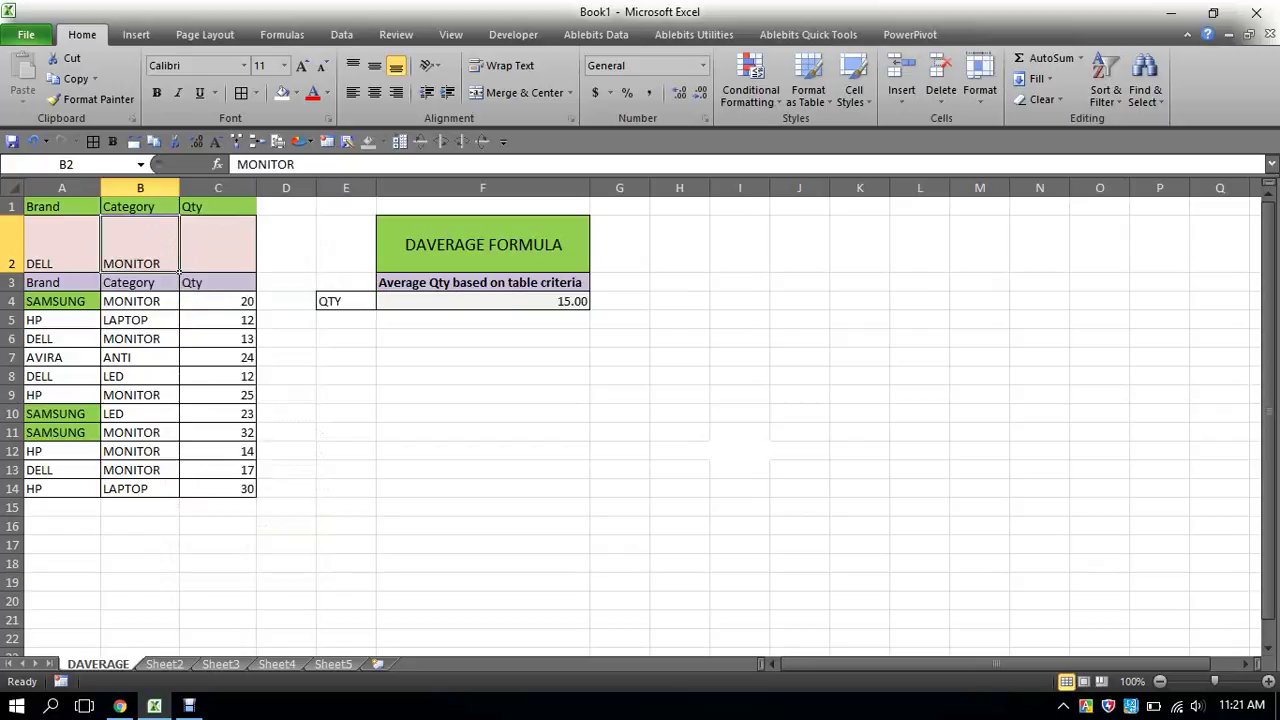
left_click(540, 301)
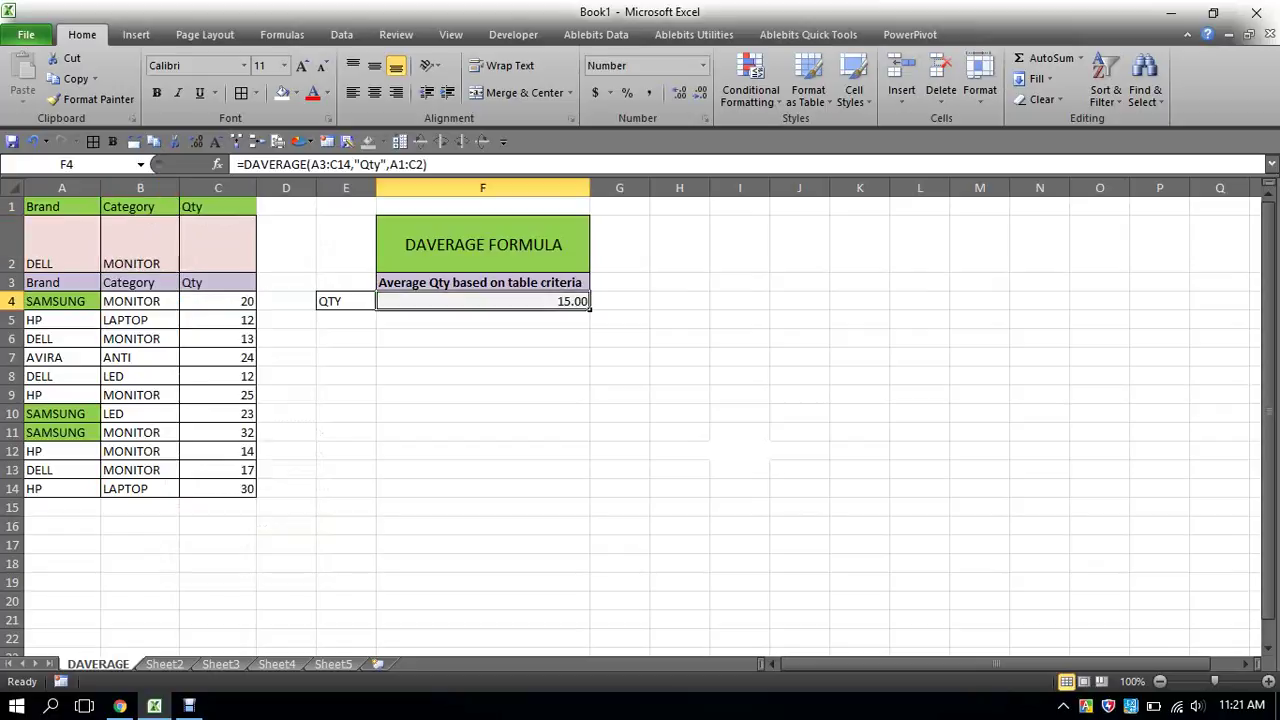